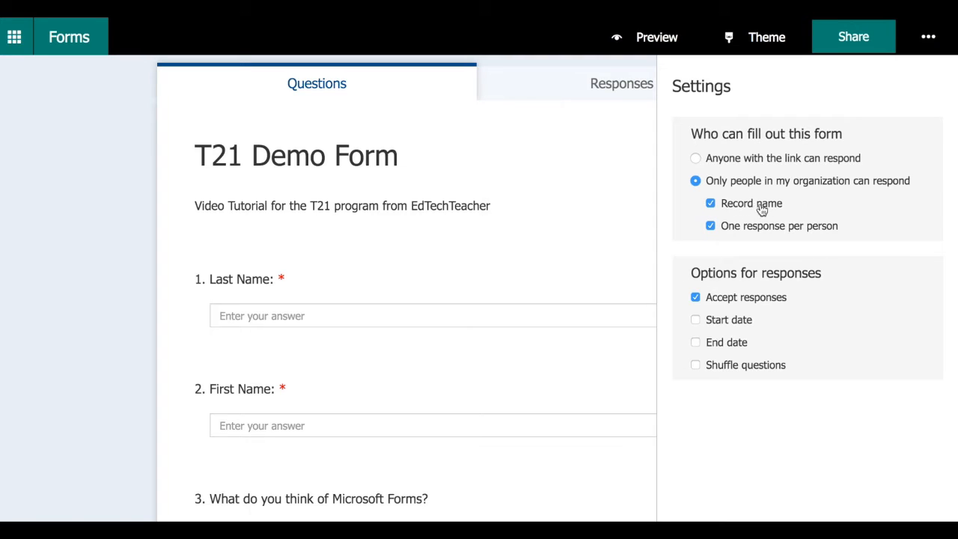
Step: Turn on a start date and an end date for responses and shuffle all questions, trying the locked-questions option
left_click(696, 321)
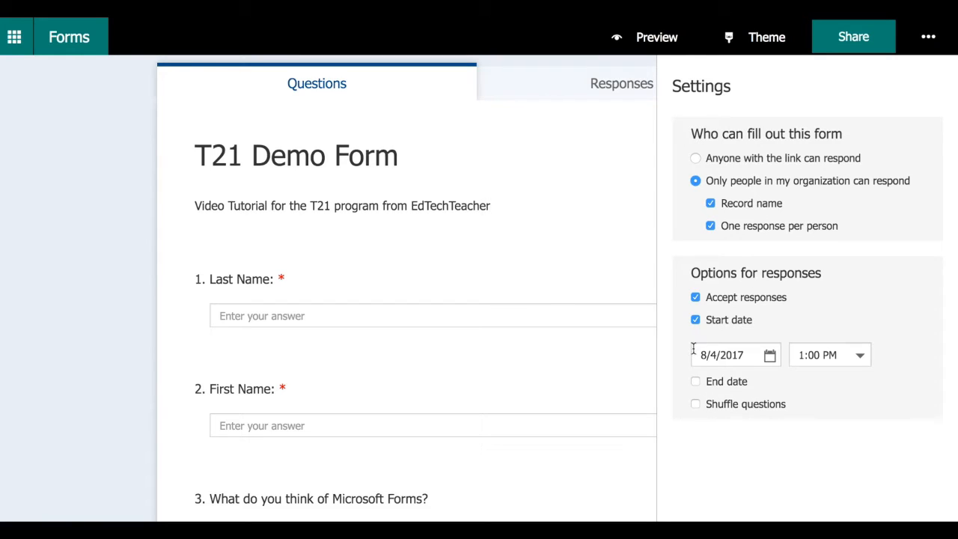
left_click(694, 383)
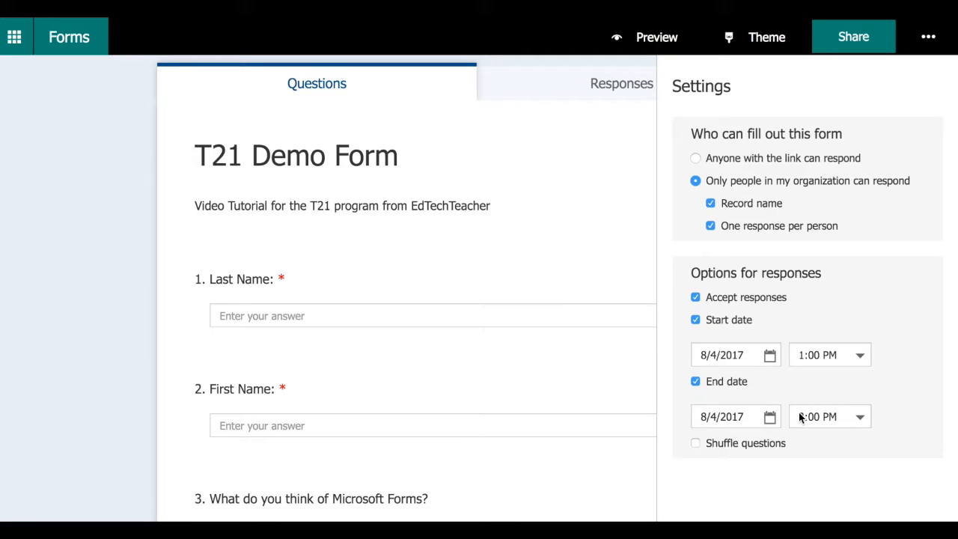
left_click(695, 443)
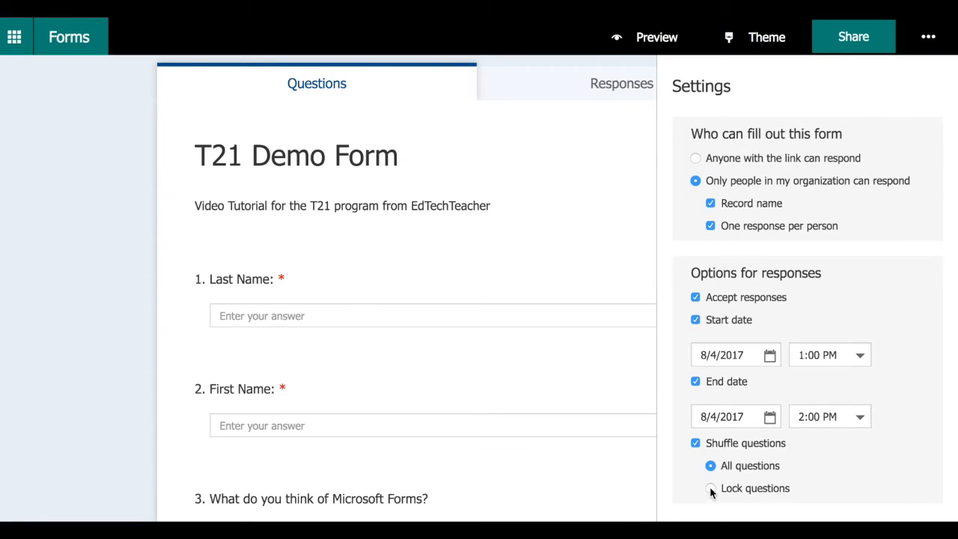
left_click(710, 489)
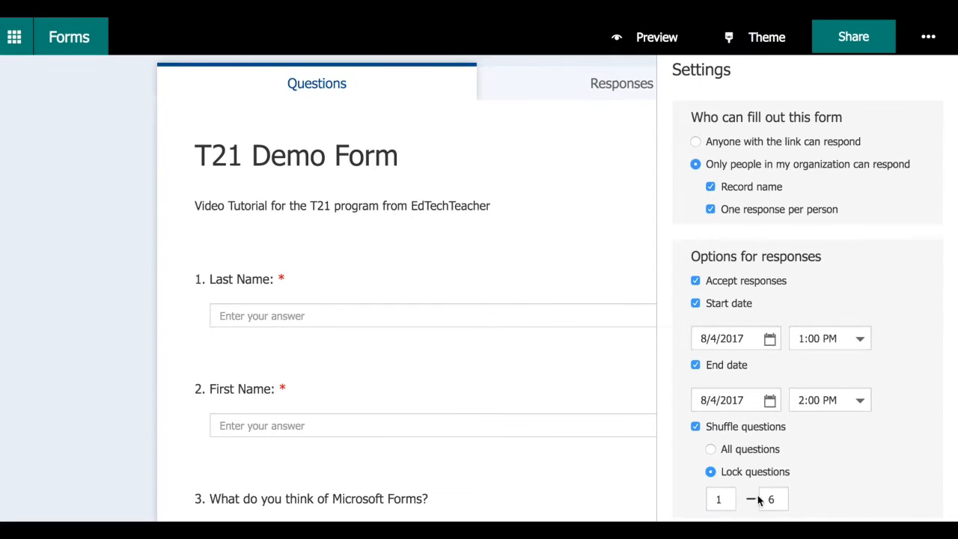
left_click(712, 451)
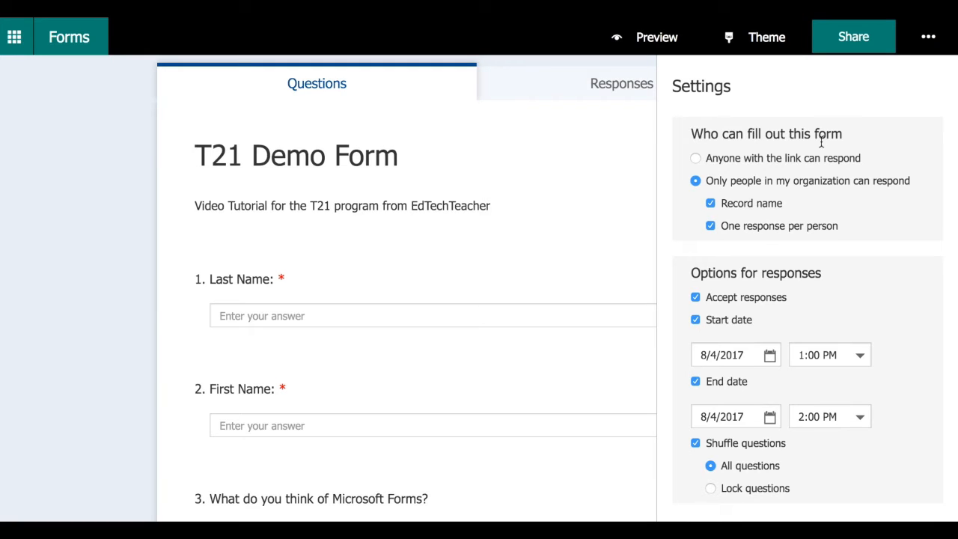
Step: Let anyone with the link respond, and turn off the start date, end date and question shuffling
left_click(695, 159)
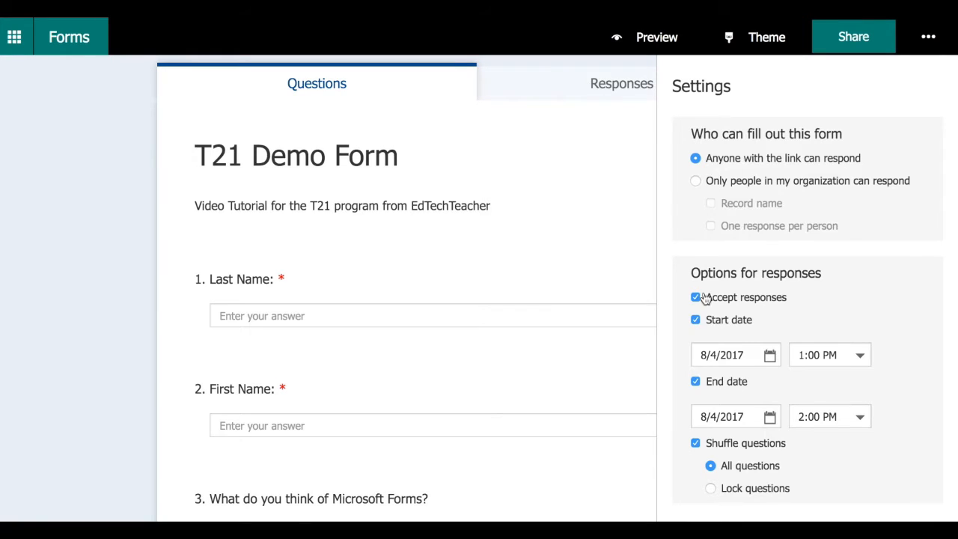
left_click(696, 320)
left_click(695, 342)
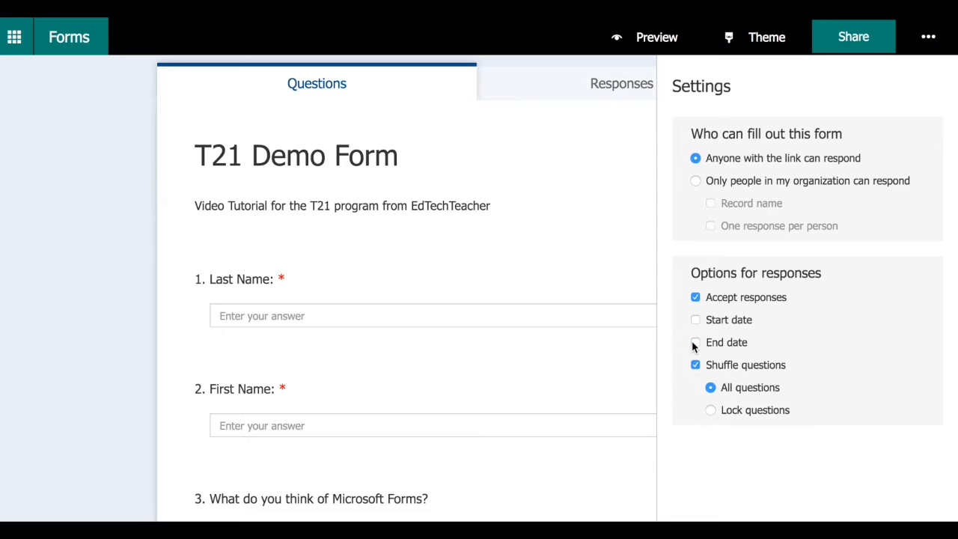
left_click(695, 365)
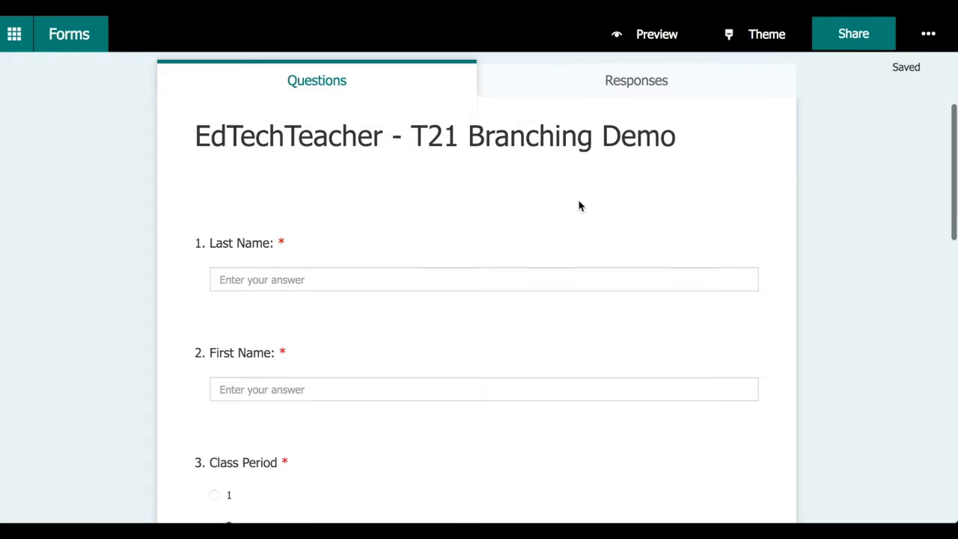
Step: Look over the questions of the T21 Branching Demo form and open its branching options
scroll(579, 206, "down", 3)
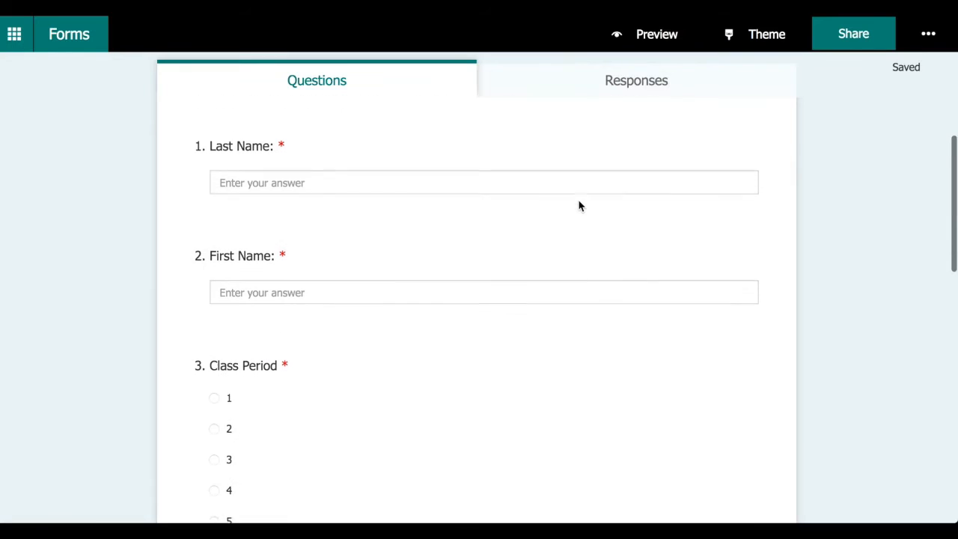
scroll(578, 205, "down", 2)
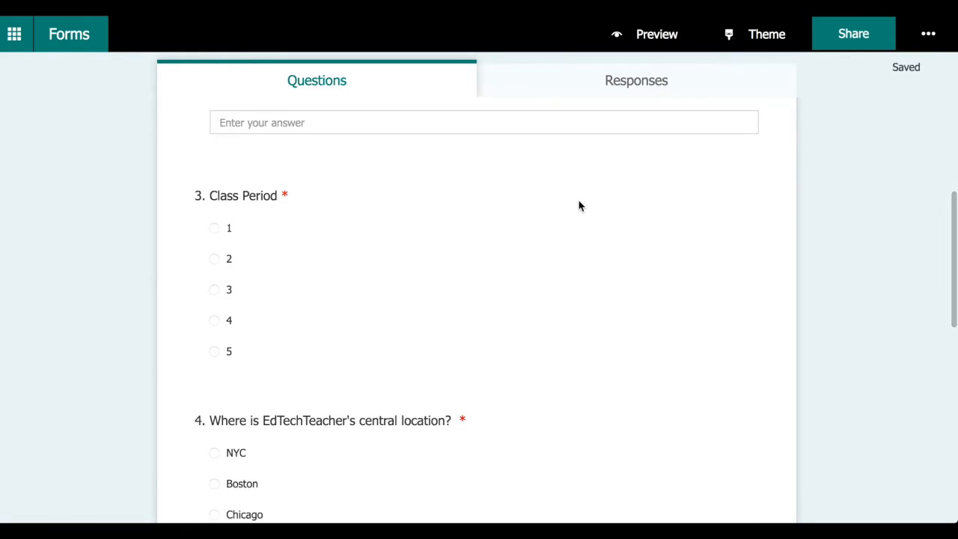
scroll(578, 206, "down", 3)
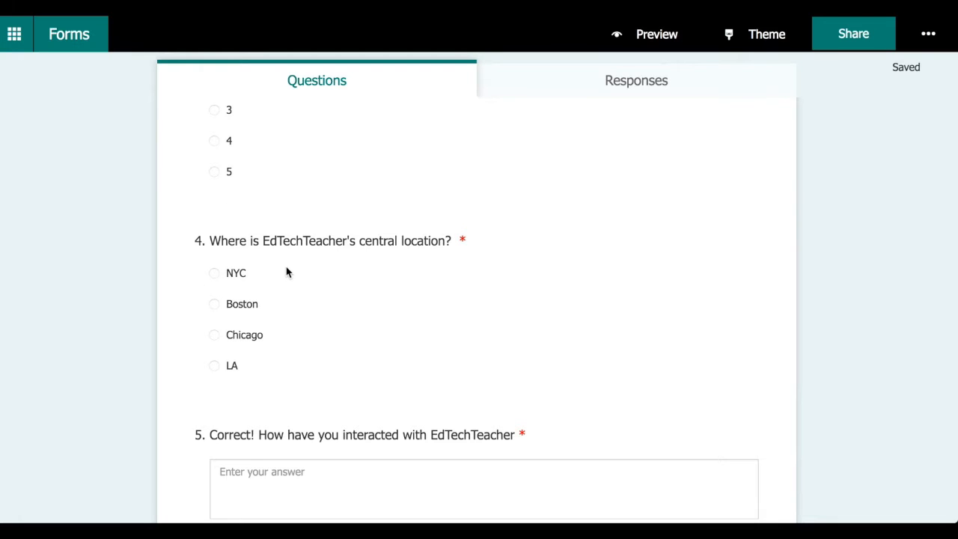
scroll(286, 273, "down", 3)
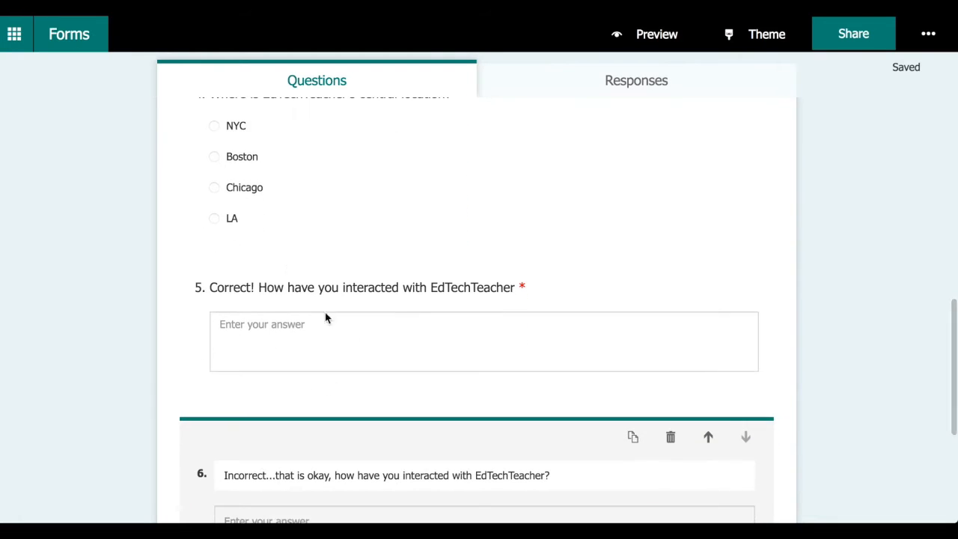
scroll(310, 334, "down", 3)
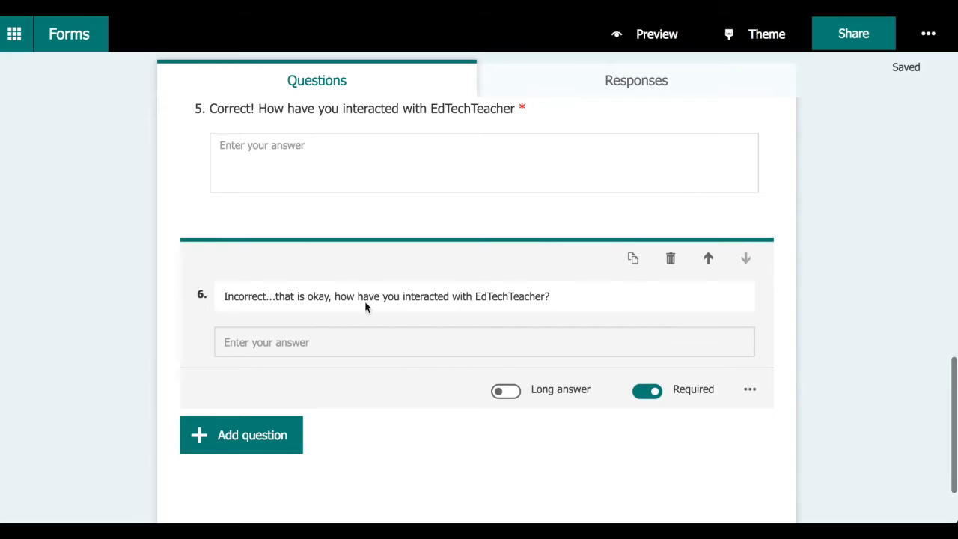
scroll(380, 325, "up", 15)
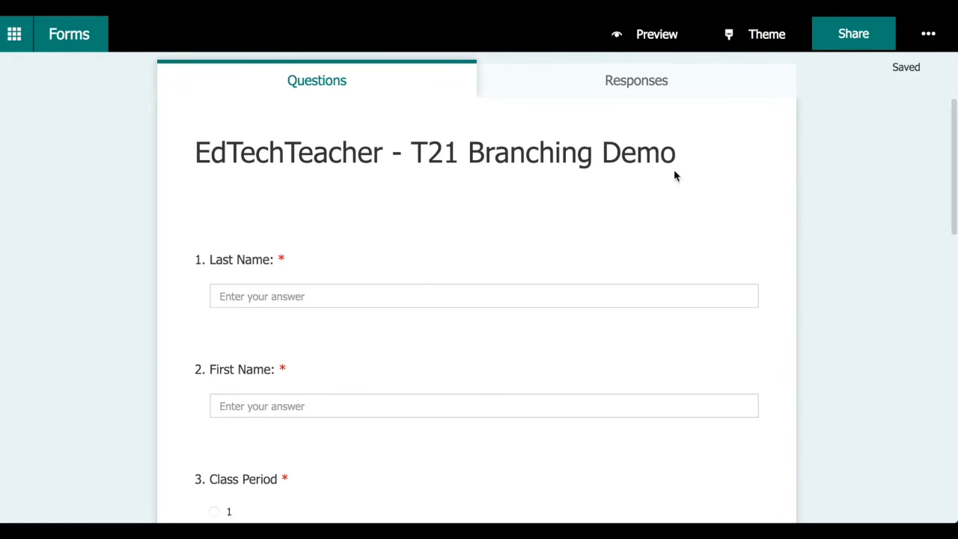
left_click(928, 34)
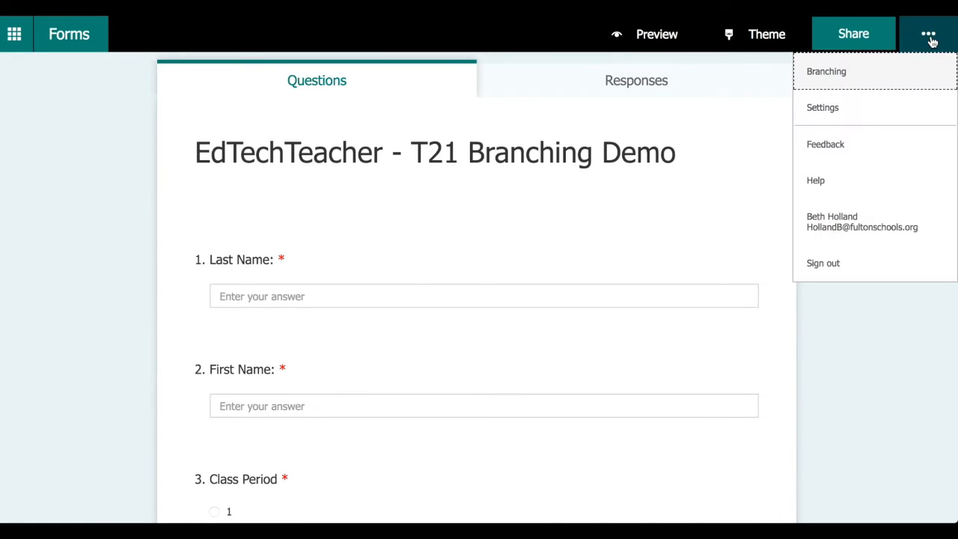
left_click(827, 72)
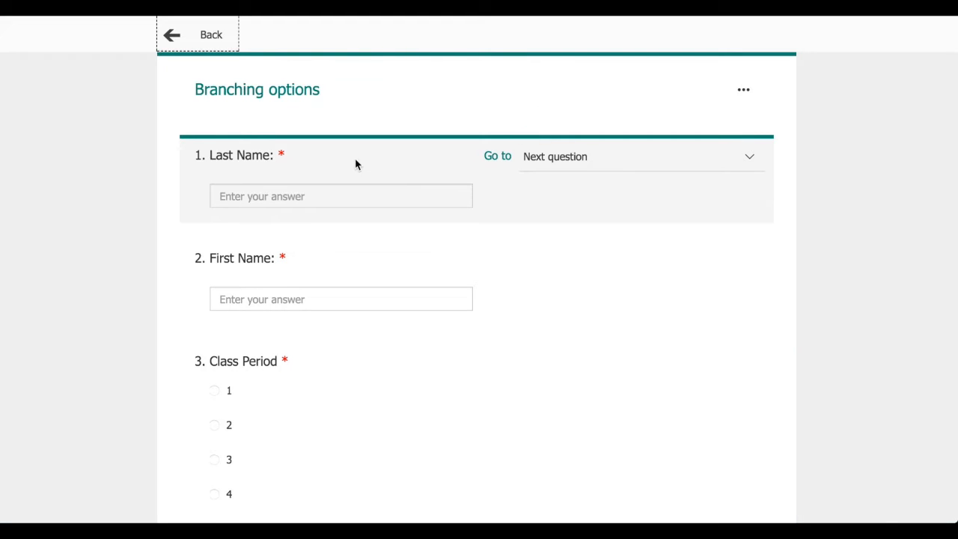
Step: In question 4 on EdTechTeacher's central location, branch Boston to question 5 (Correct!) and NYC to question 6 (Incorrect)
left_click(356, 275)
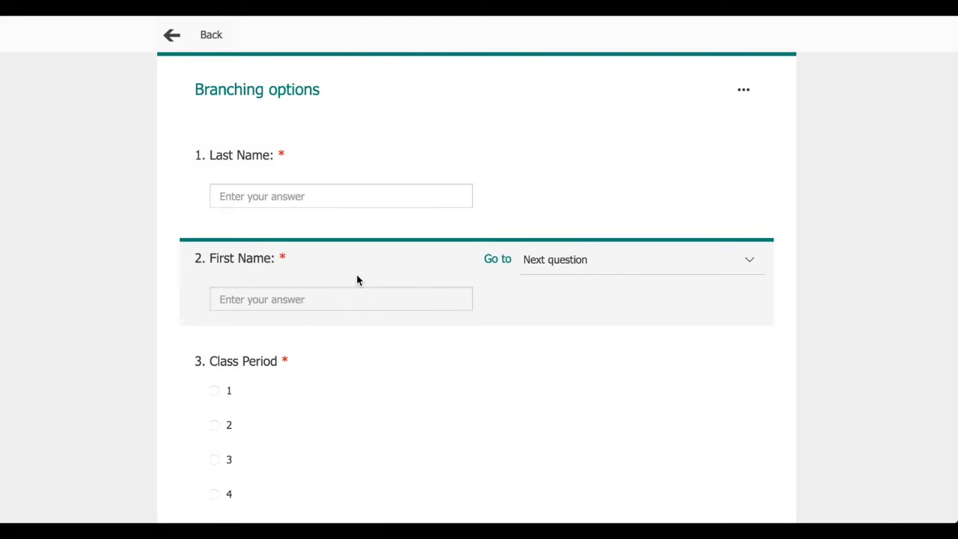
scroll(524, 273, "down", 2)
left_click(439, 282)
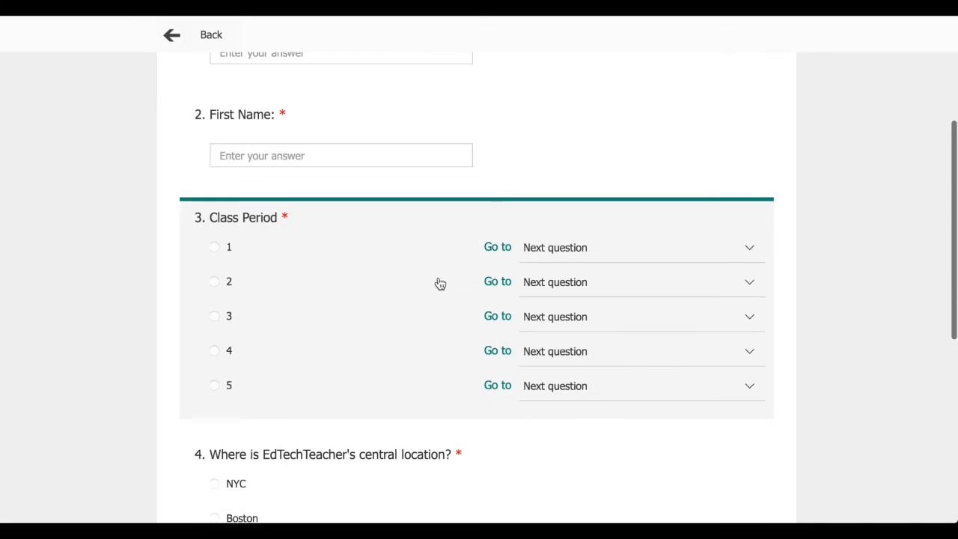
scroll(397, 287, "down", 3)
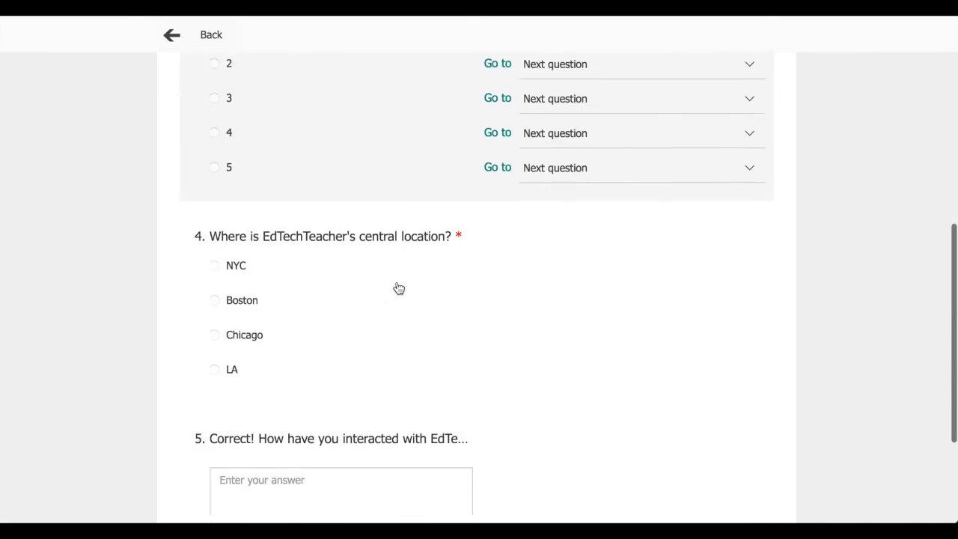
left_click(367, 278)
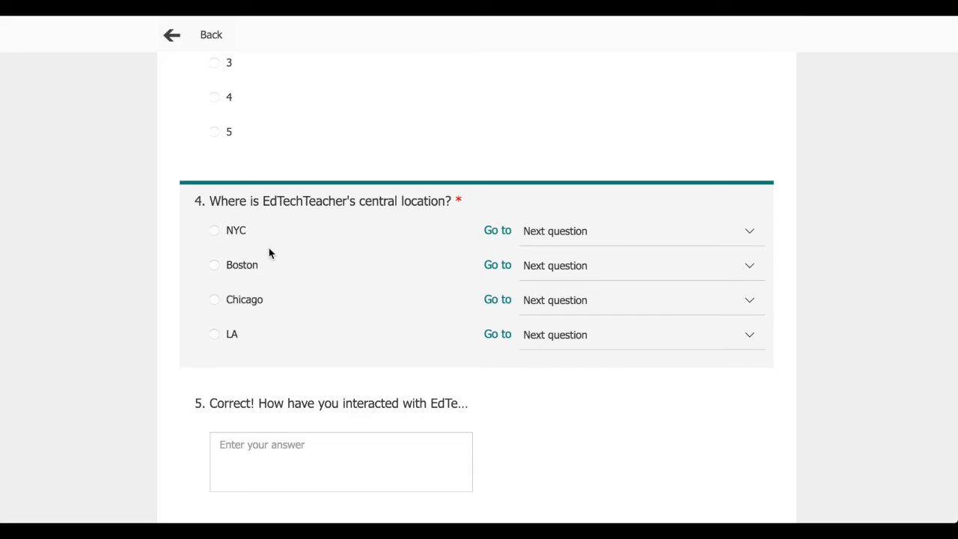
left_click(550, 270)
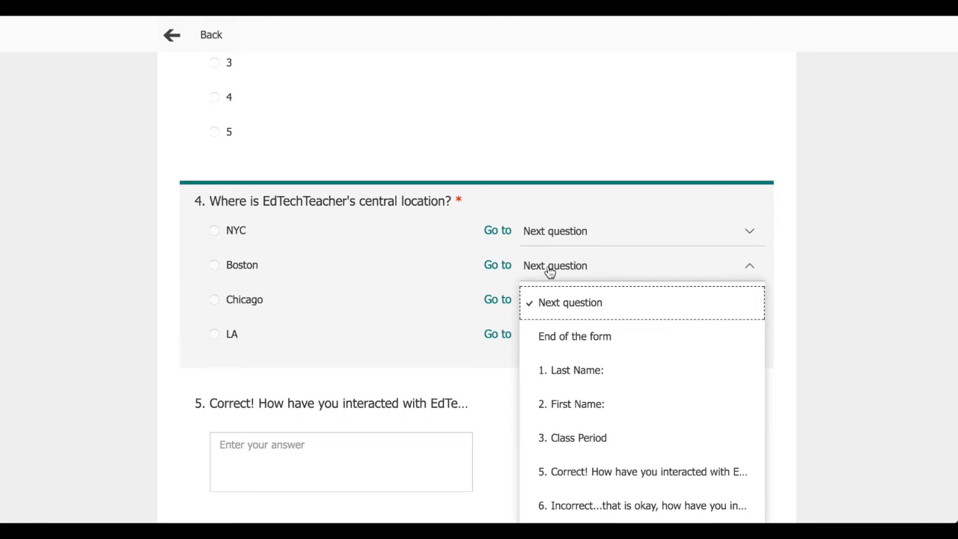
left_click(585, 471)
left_click(563, 231)
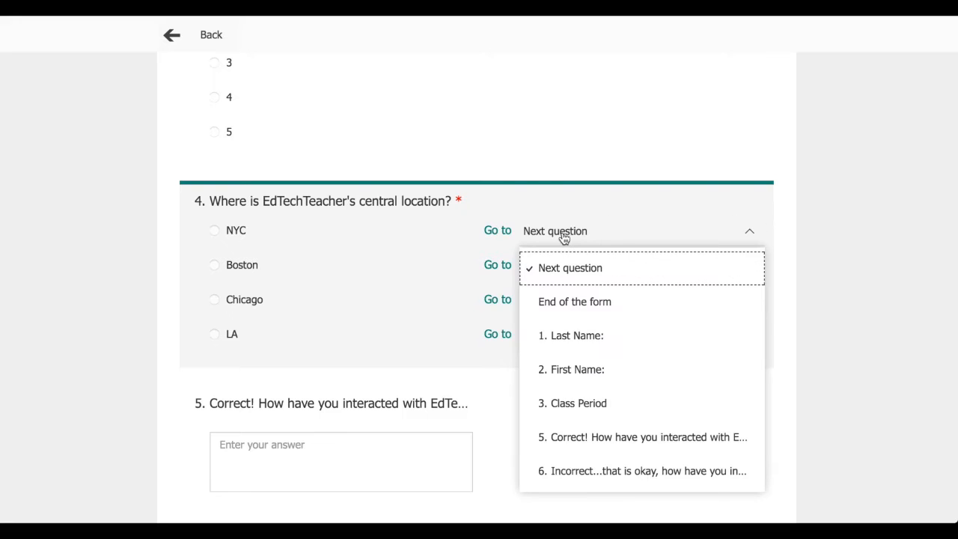
left_click(556, 473)
Step: Branch the Chicago and LA answers of question 4 to question 6 (Incorrect)
left_click(551, 308)
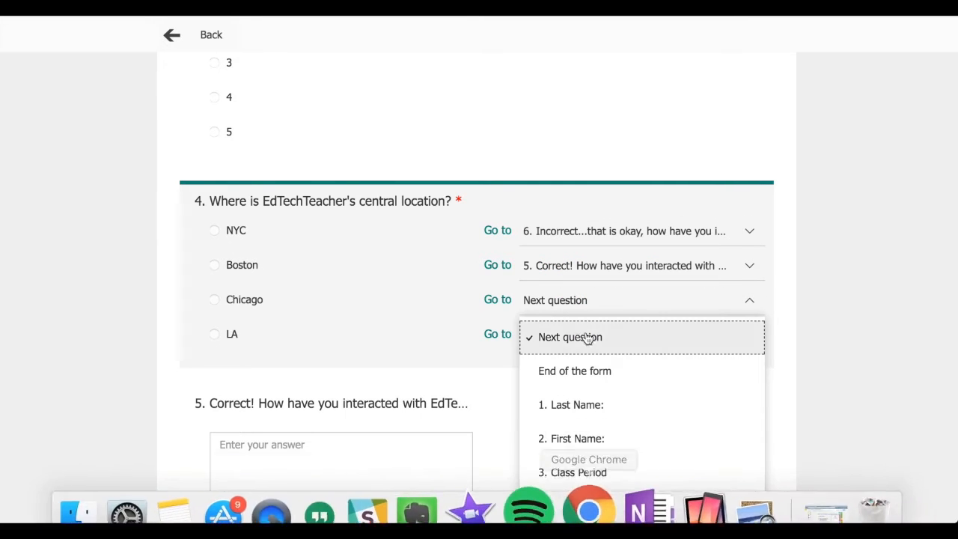
left_click(423, 299)
scroll(419, 299, "down", 3)
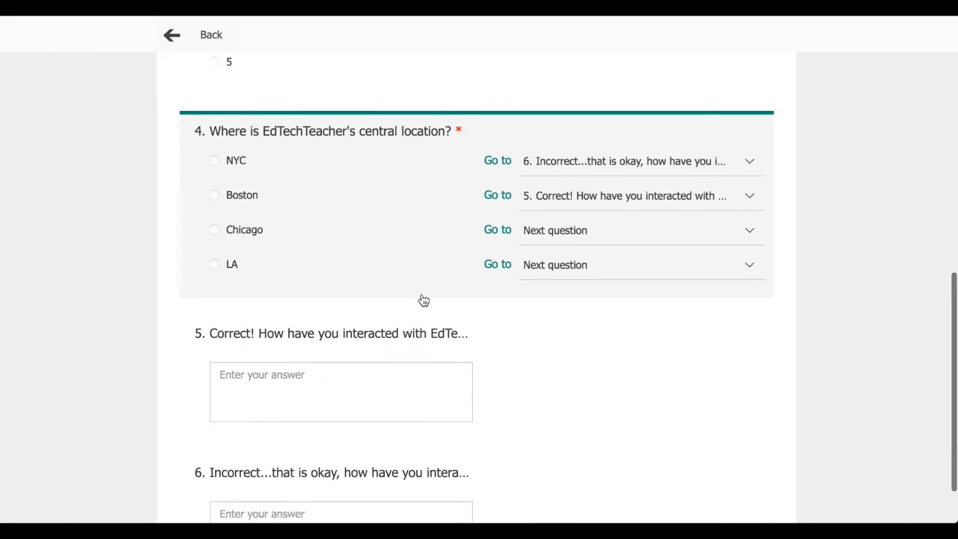
left_click(549, 196)
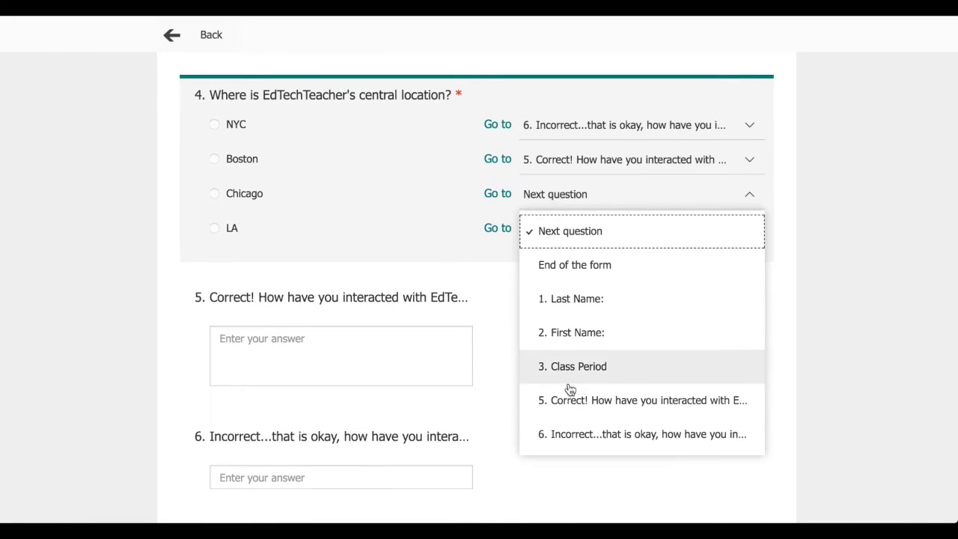
left_click(573, 435)
left_click(551, 230)
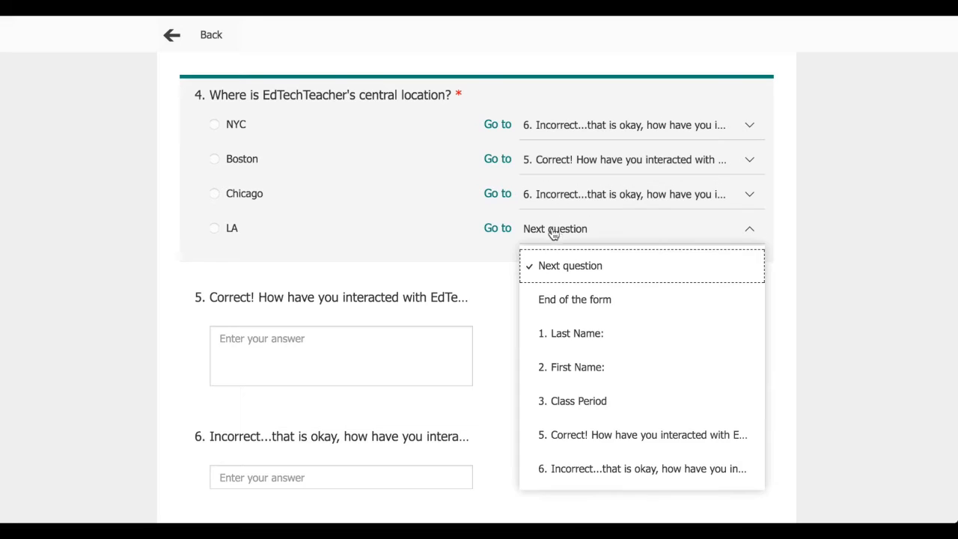
left_click(557, 478)
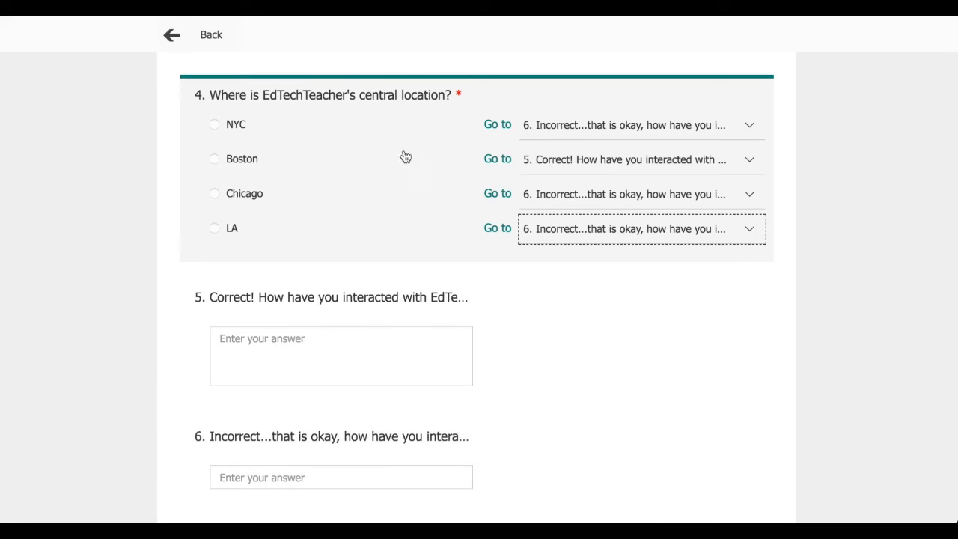
Step: Set both question 5 and question 6 to go to the end of the form
scroll(573, 400, "down", 1)
left_click(553, 331)
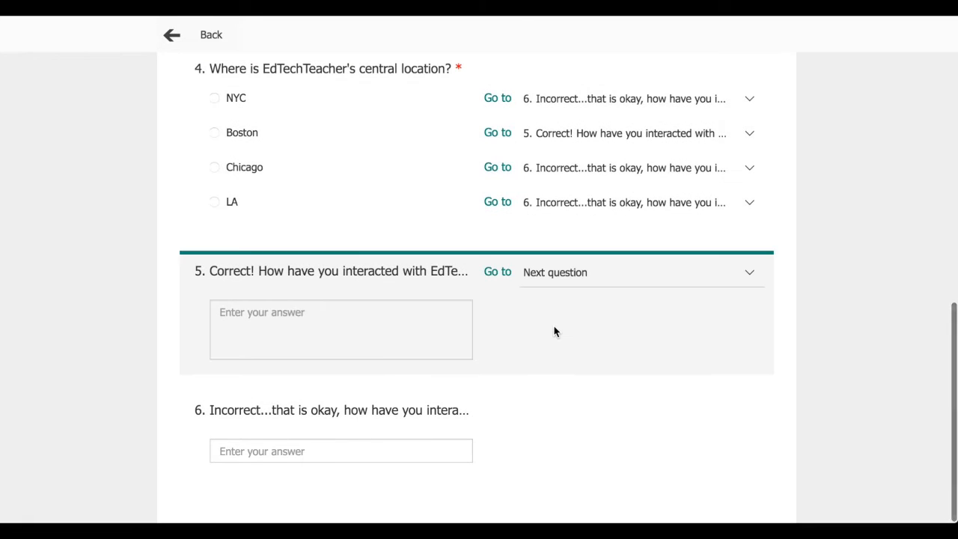
left_click(554, 275)
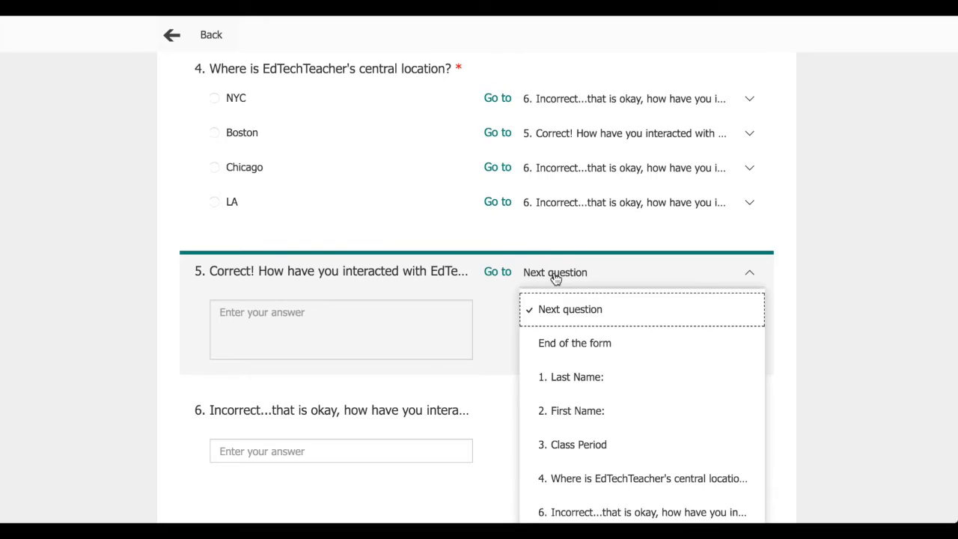
left_click(556, 352)
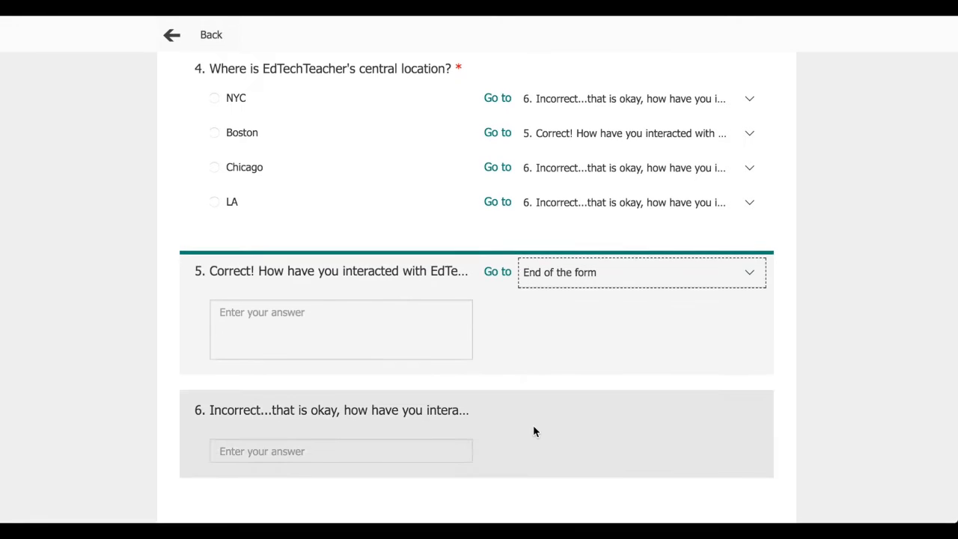
left_click(534, 431)
left_click(552, 418)
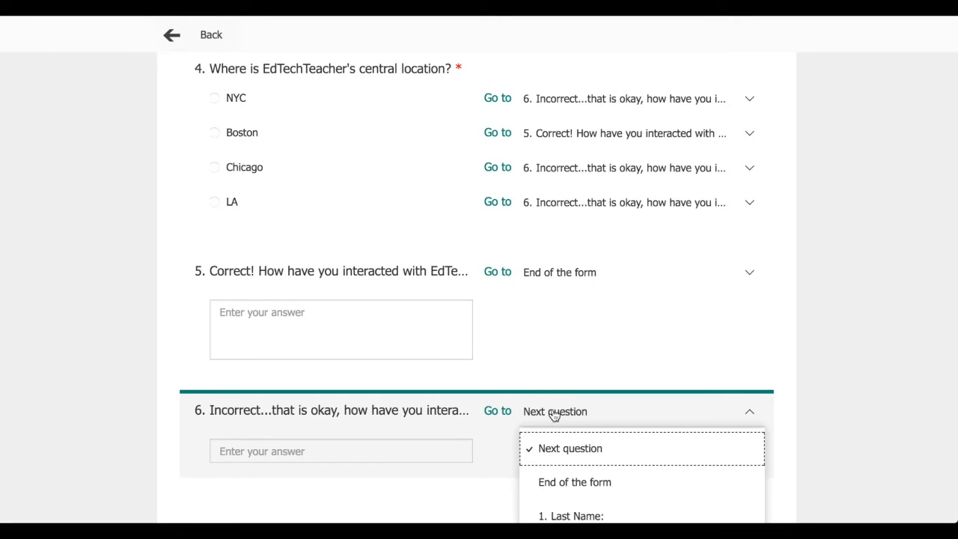
left_click(558, 486)
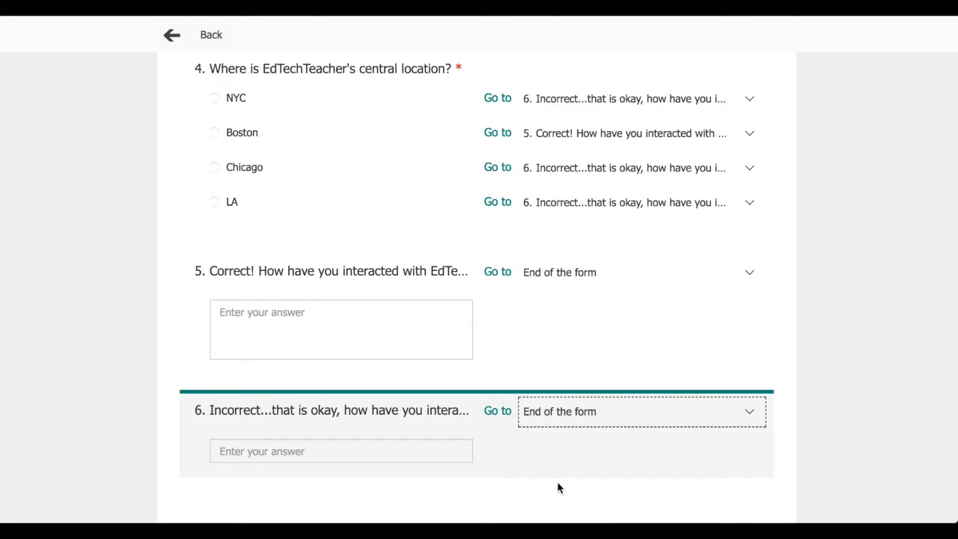
Step: Leave the branching options and open the form's settings
scroll(557, 486, "up", 10)
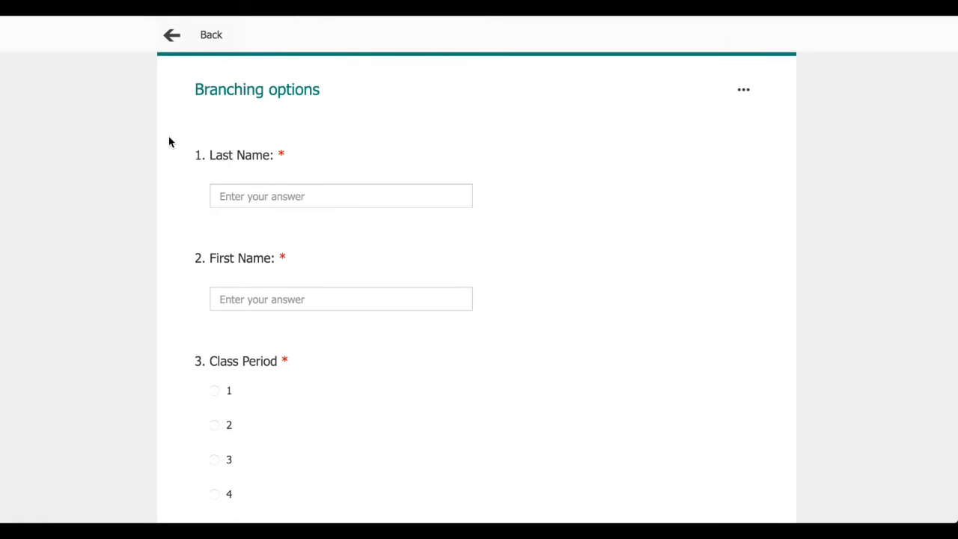
left_click(171, 34)
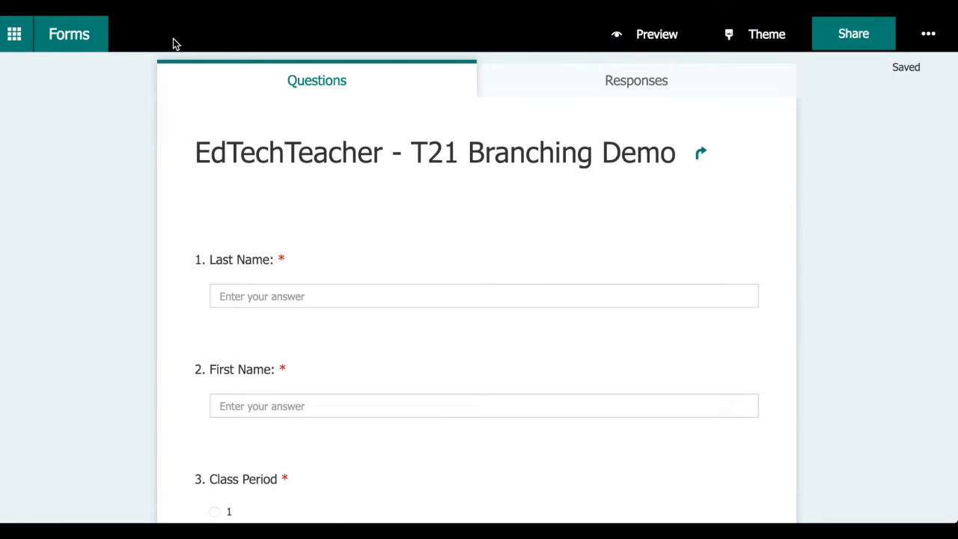
left_click(928, 35)
left_click(854, 108)
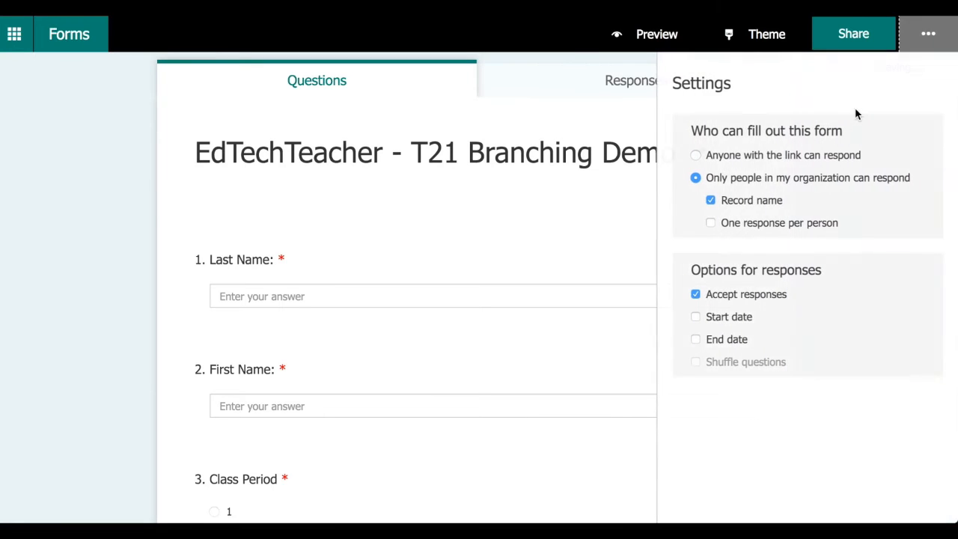
Step: Allow anyone with the link to respond to the form and copy its response link
left_click(695, 156)
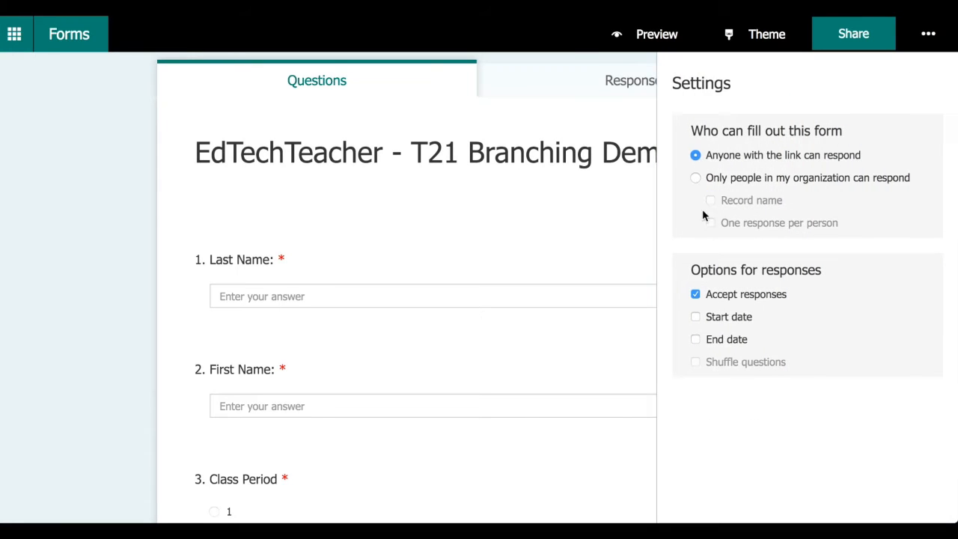
left_click(843, 39)
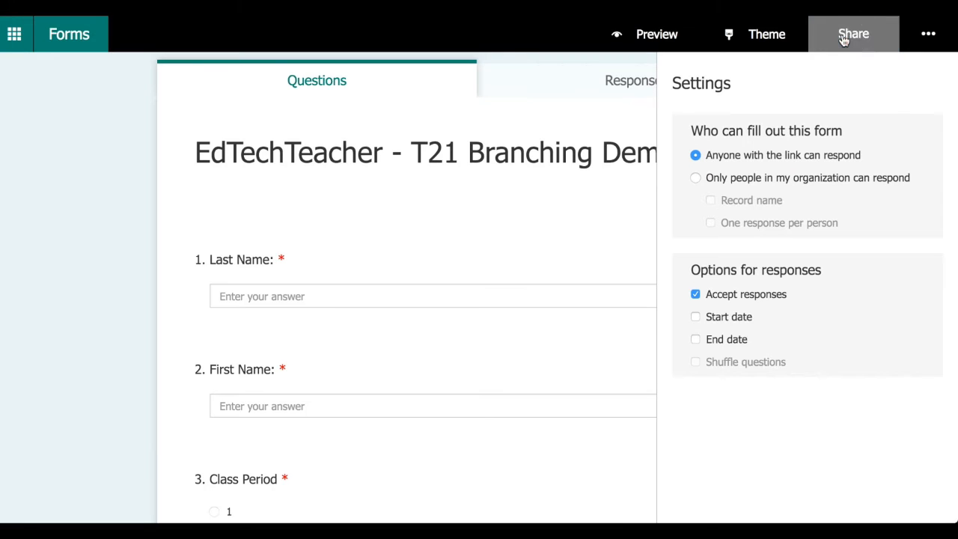
left_click(904, 175)
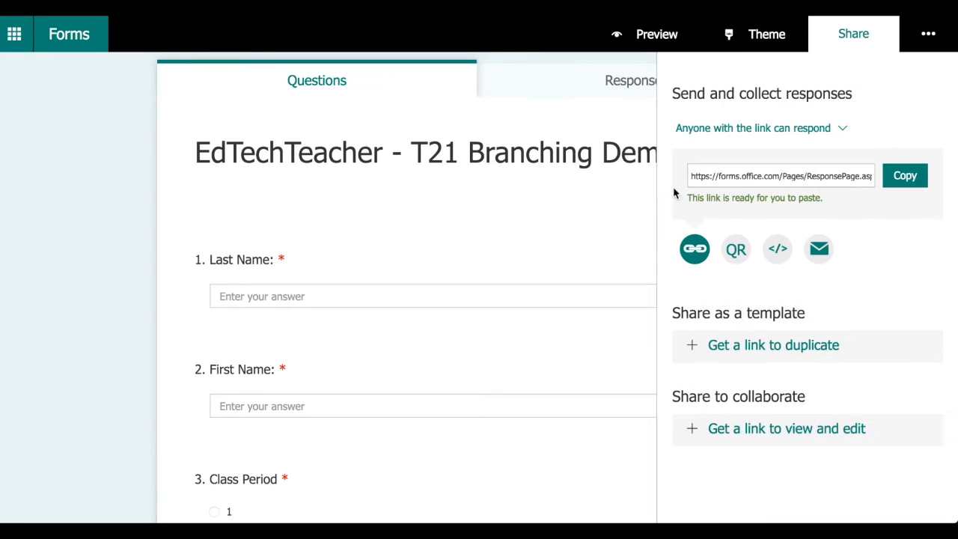
Step: Switch to the other browser window and open the copied form response link
key("ctrl+Up")
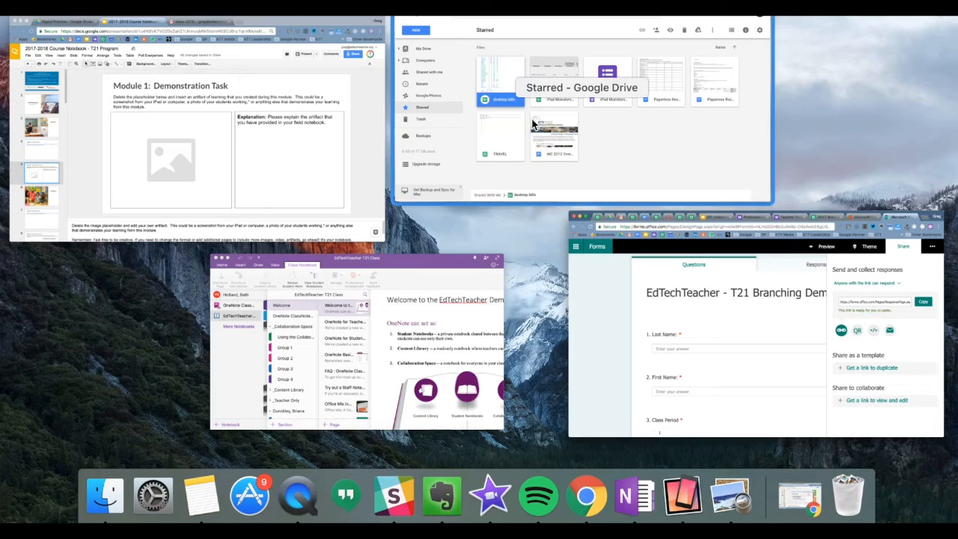
left_click(645, 160)
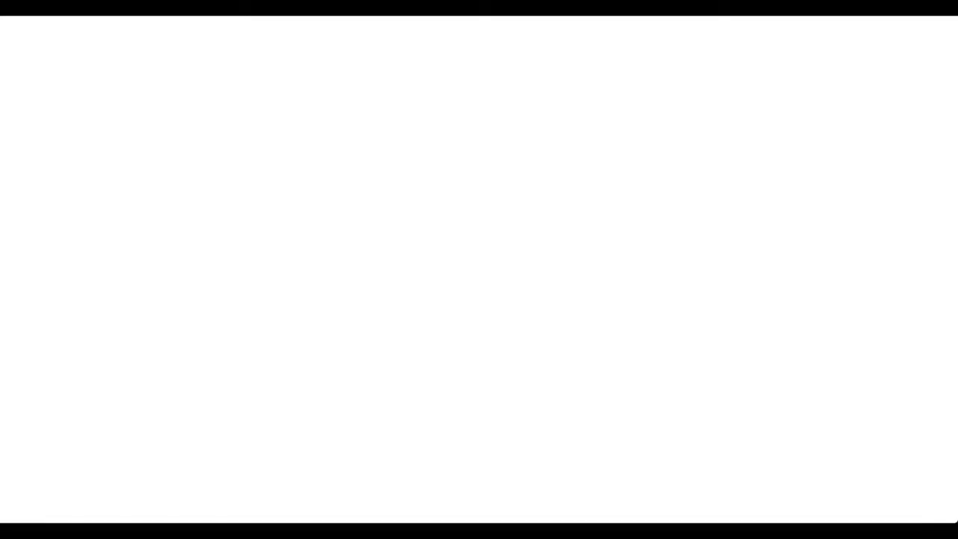
key("super+v")
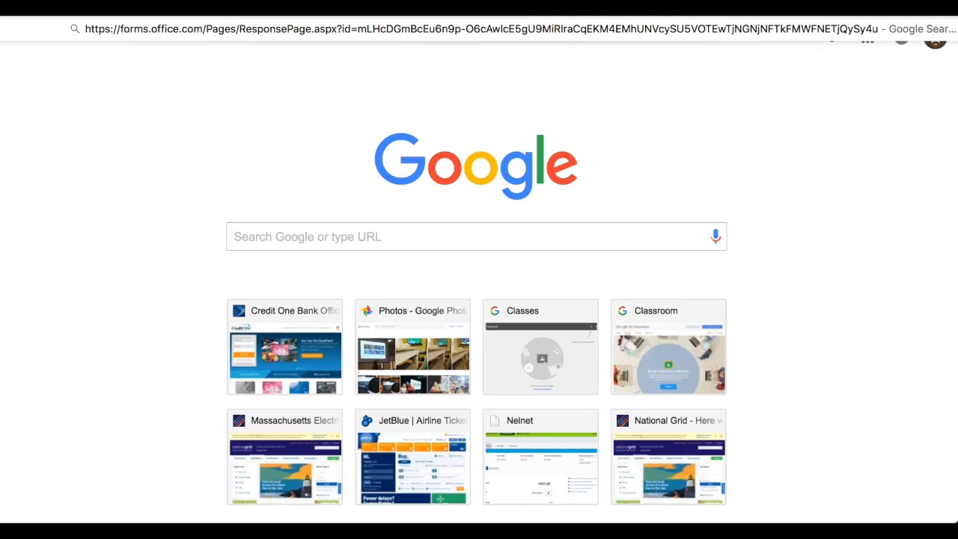
key("Return")
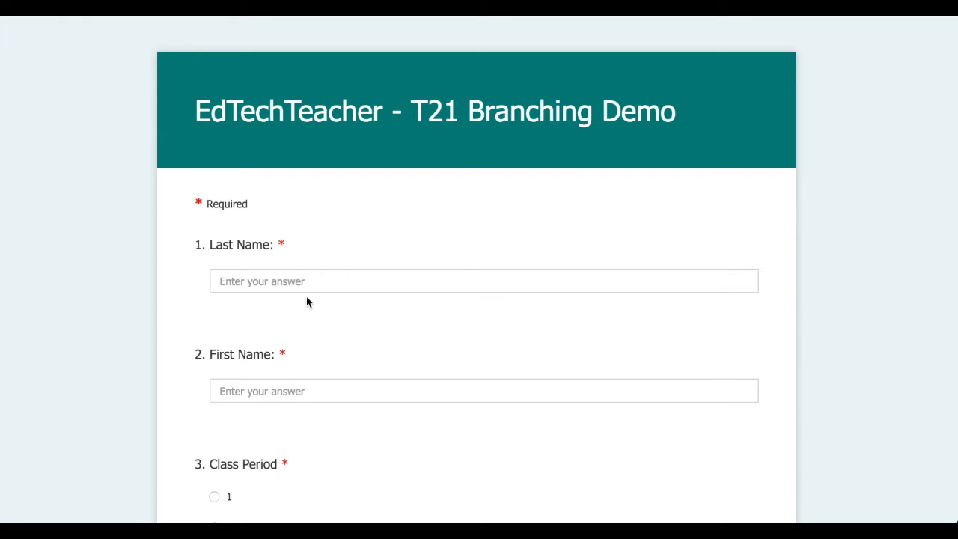
Step: Fill in the first respondent's last name and first name, and choose class period 2
left_click(305, 283)
type("Smith")
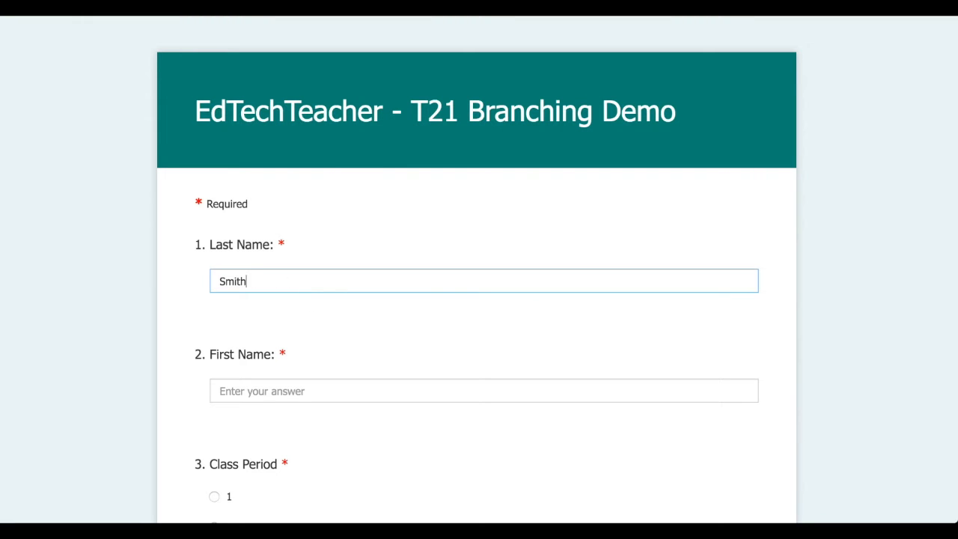
left_click(284, 385)
type("Max")
scroll(269, 366, "down", 3)
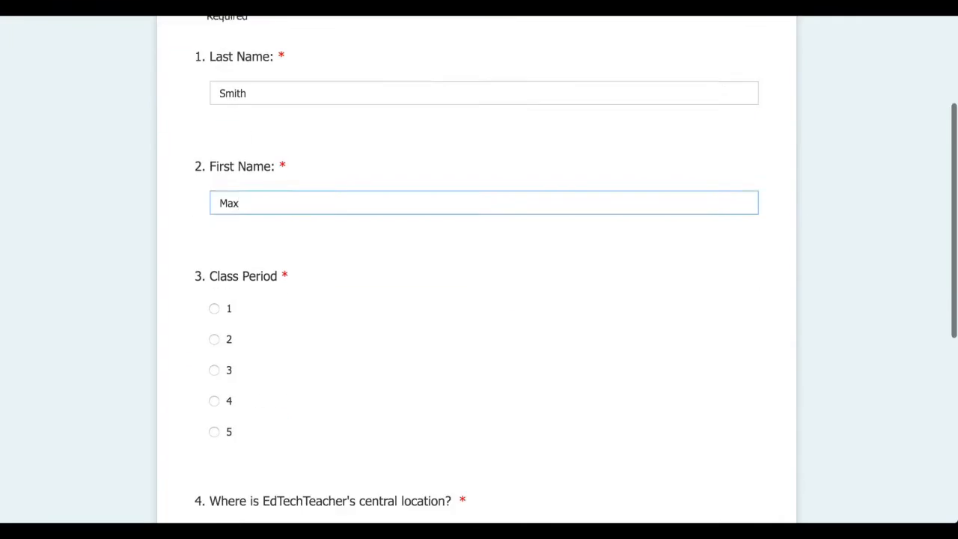
left_click(214, 283)
Step: Answer Boston for the central location, enter "I am watching their video tutorial!" in the follow-up question, and submit the response
scroll(390, 239, "down", 4)
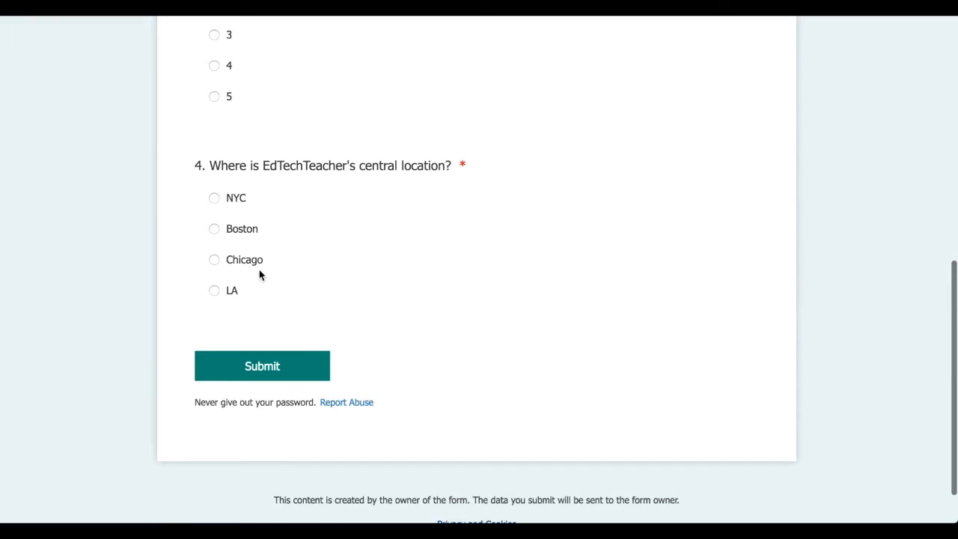
left_click(214, 228)
scroll(249, 378, "down", 1)
scroll(253, 359, "down", 1)
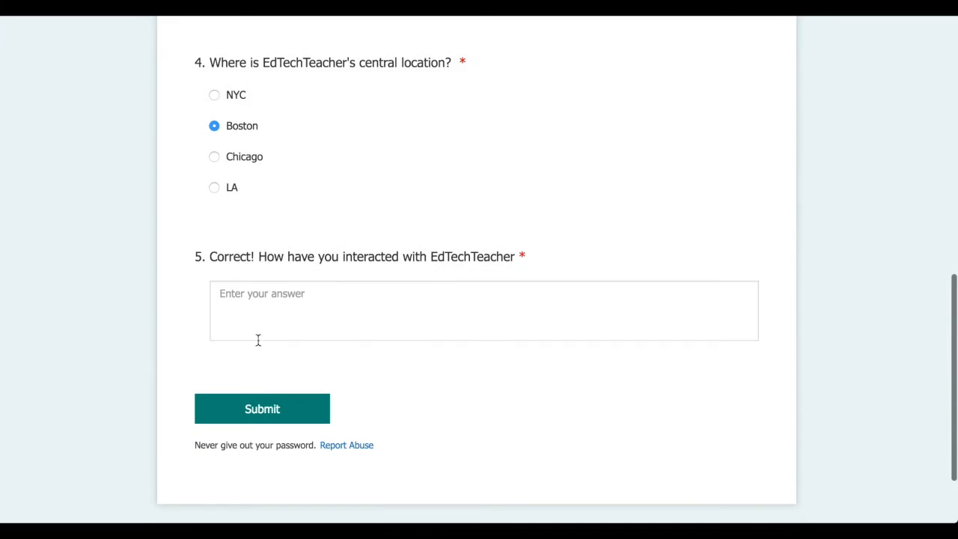
left_click(261, 295)
type("I am ")
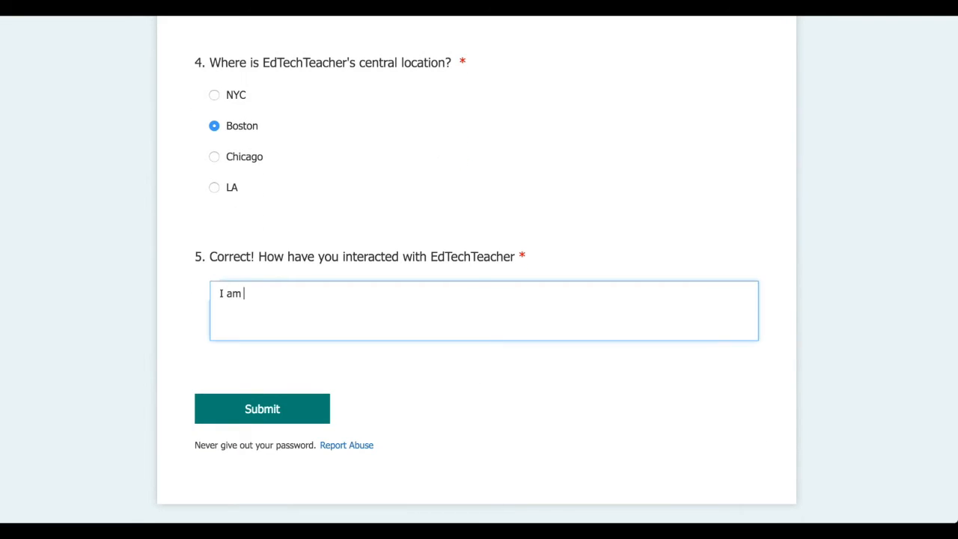
type("wathcing")
key("BackSpace")
key("BackSpace")
key("BackSpace")
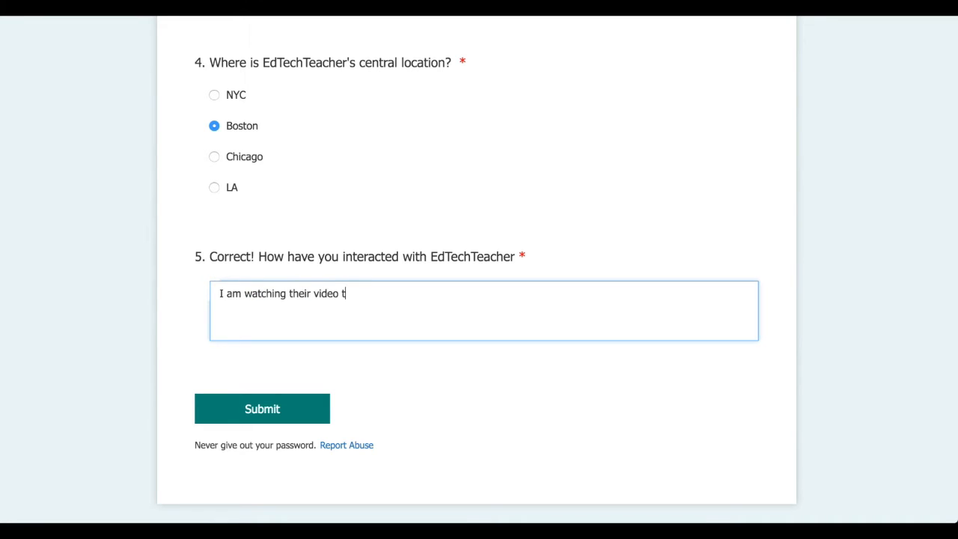
type("utorial!")
left_click(237, 401)
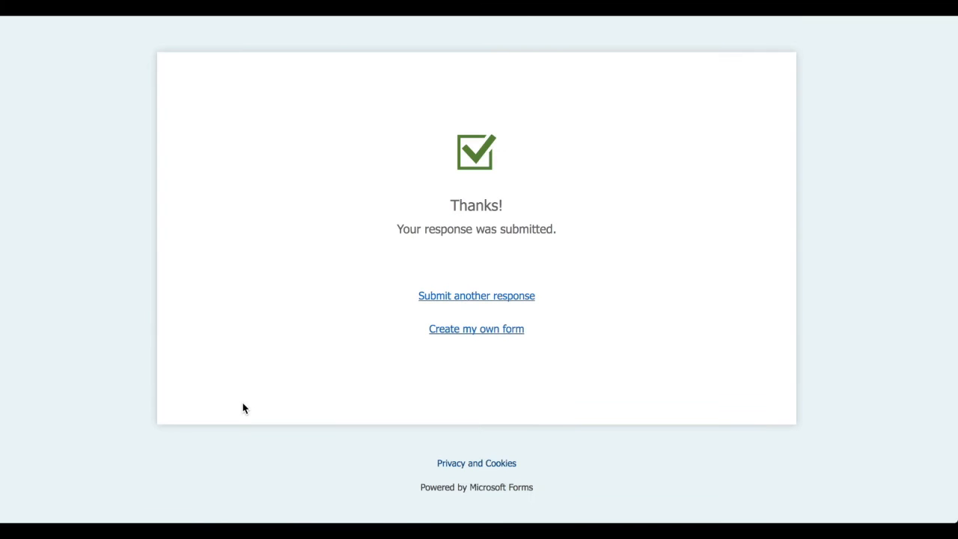
Step: Start another response, fill in the second respondent's last and first names, and choose class period 2
left_click(474, 297)
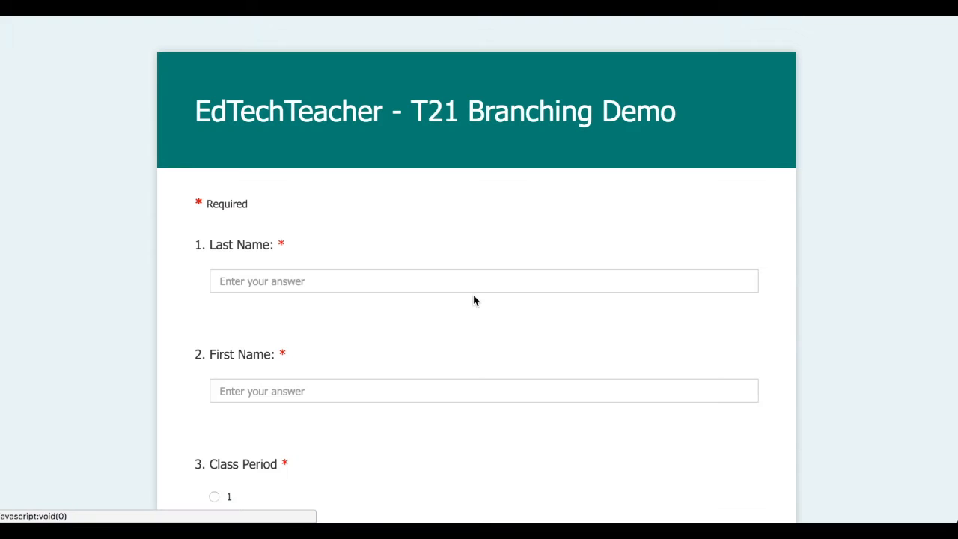
left_click(302, 283)
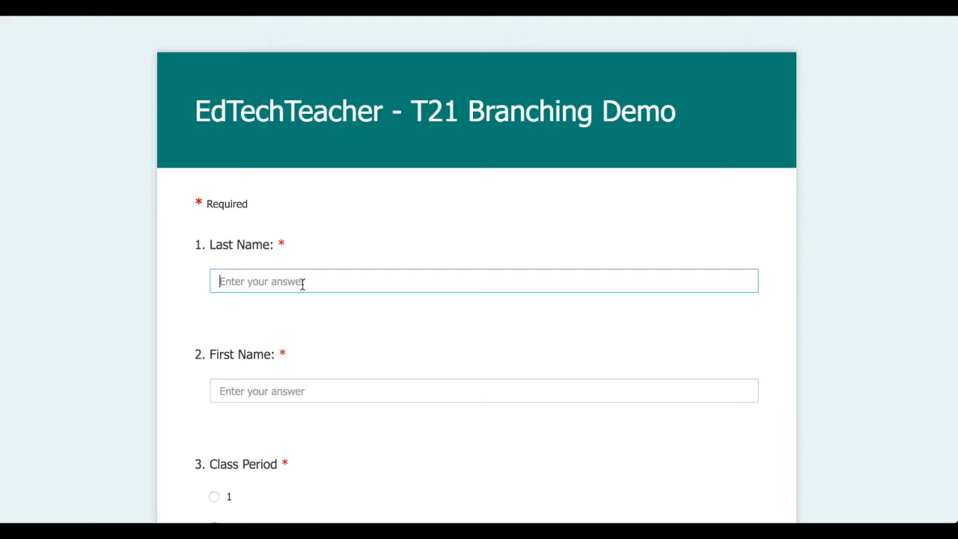
type("Jones")
left_click(291, 390)
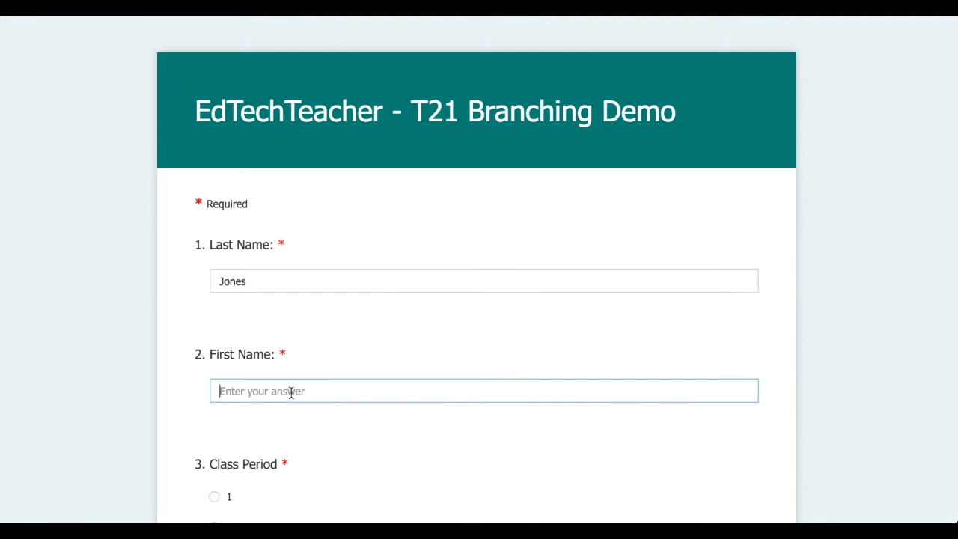
type("Peter")
scroll(479, 270, "down", 3)
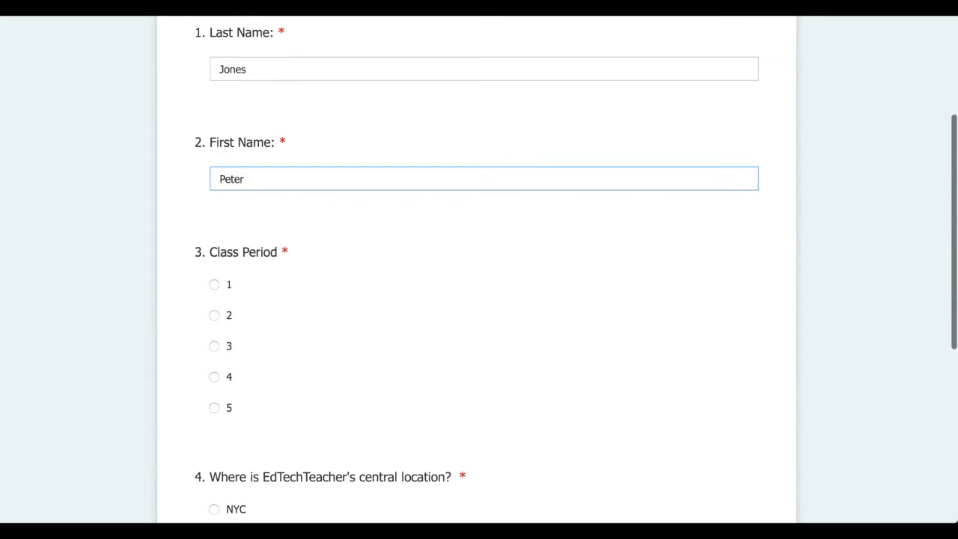
left_click(213, 315)
Step: Answer Chicago for the central location, enter "oh well...still watching a video!" in the follow-up question, and submit the response
scroll(382, 276, "down", 4)
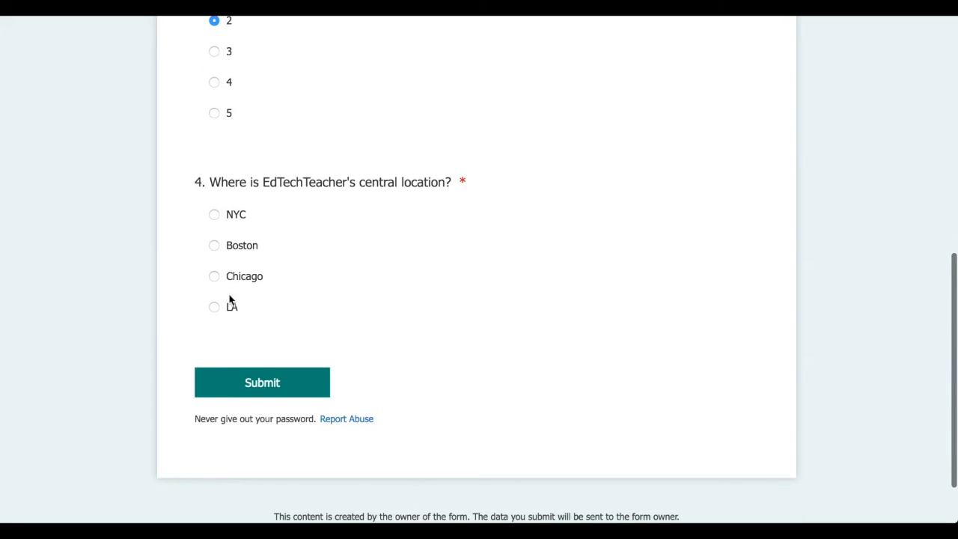
left_click(214, 277)
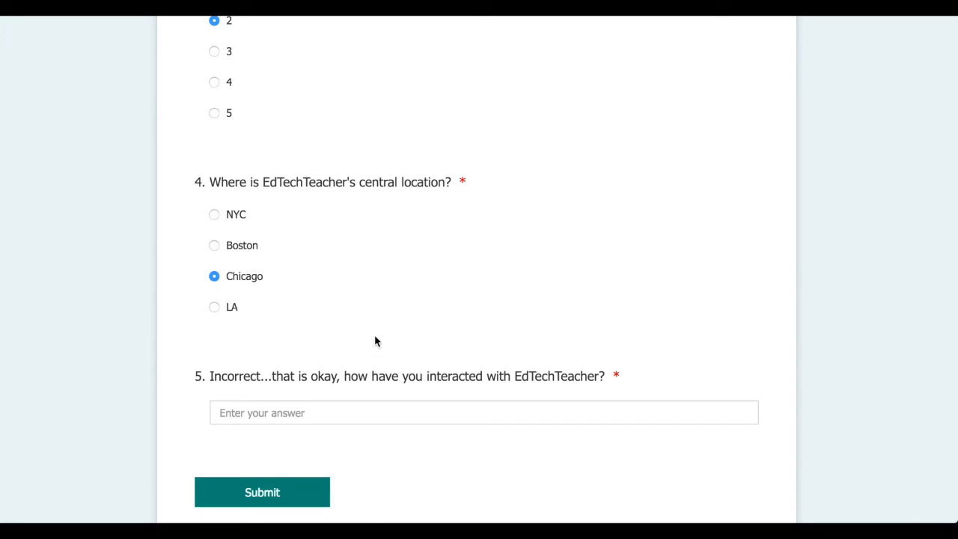
scroll(375, 341, "down", 1)
left_click(327, 333)
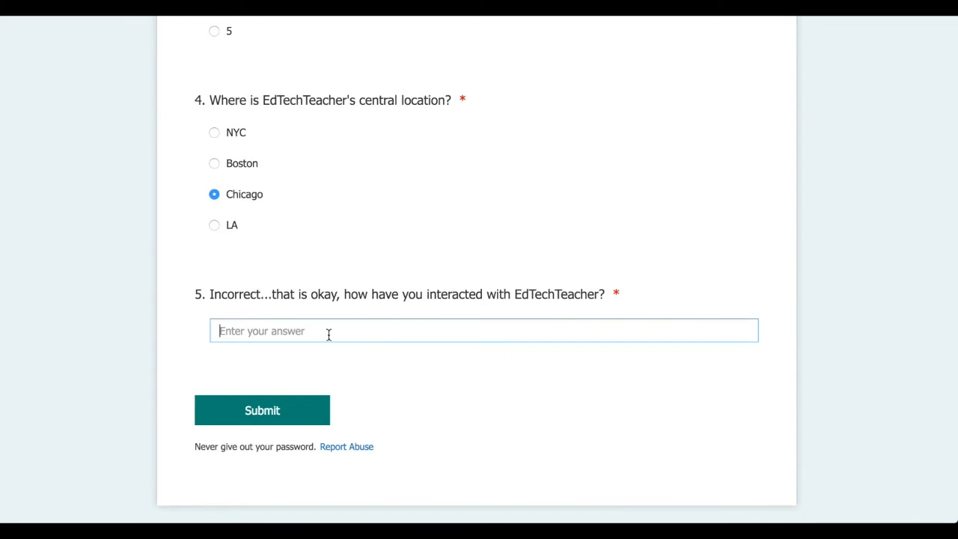
type("oh well...still watching a video!")
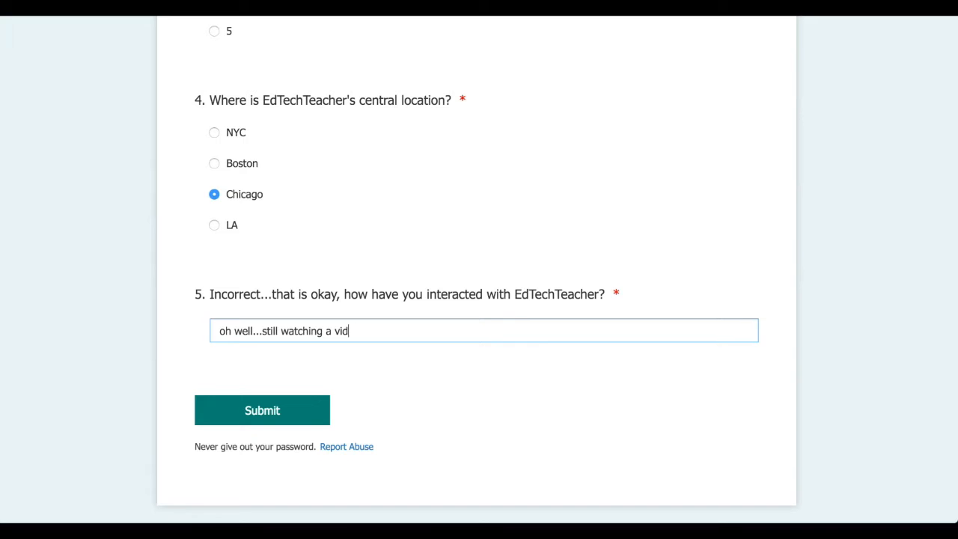
left_click(247, 409)
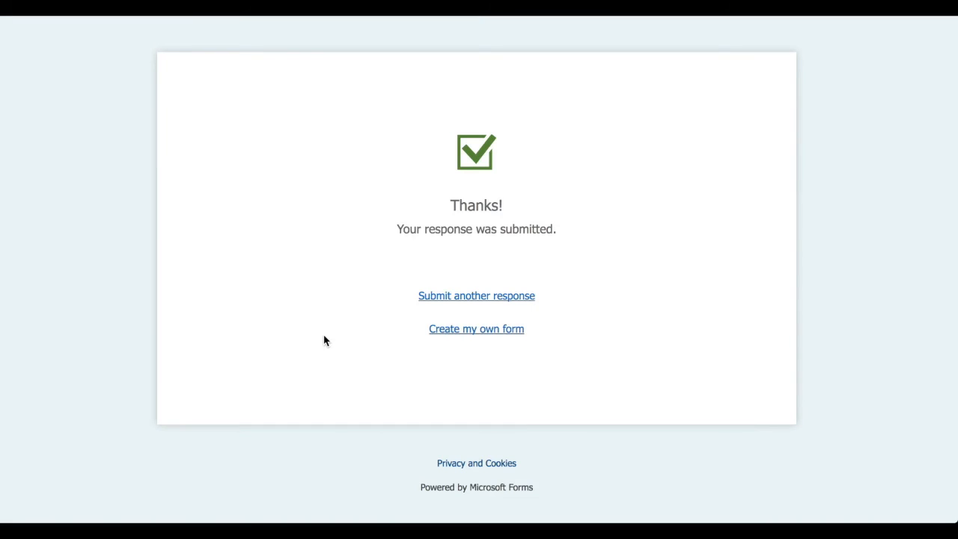
Step: Return to the form editor, show the collected responses and reload the page
key("ctrl+Up")
left_click(517, 151)
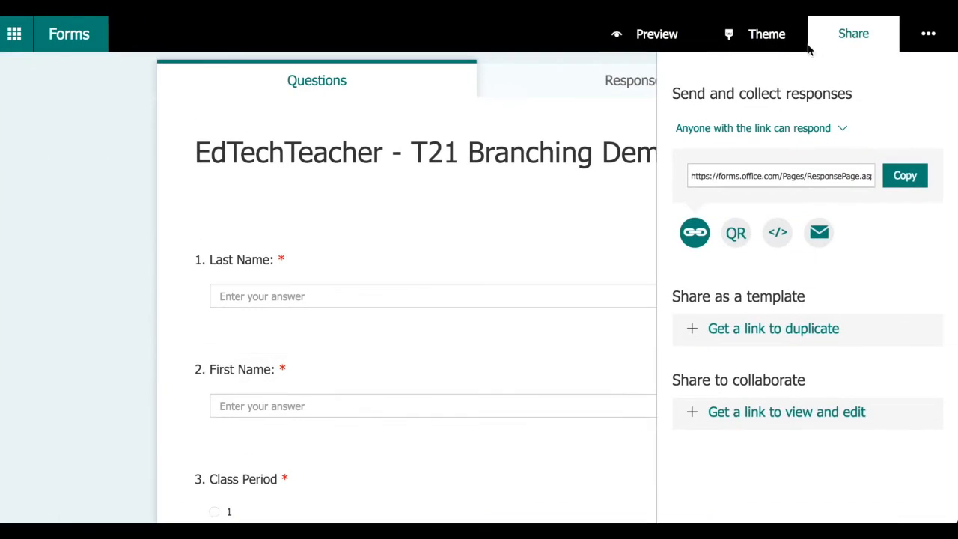
left_click(576, 87)
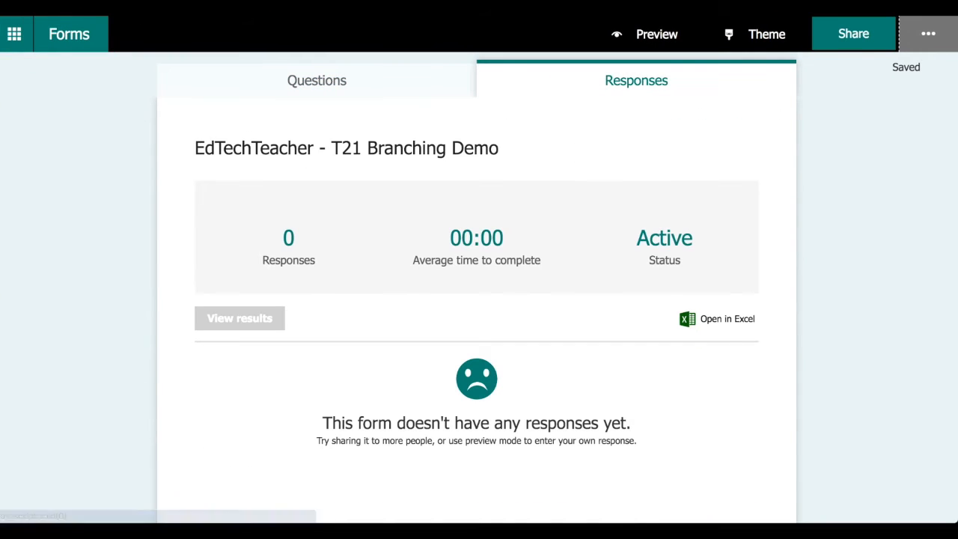
key("super+r")
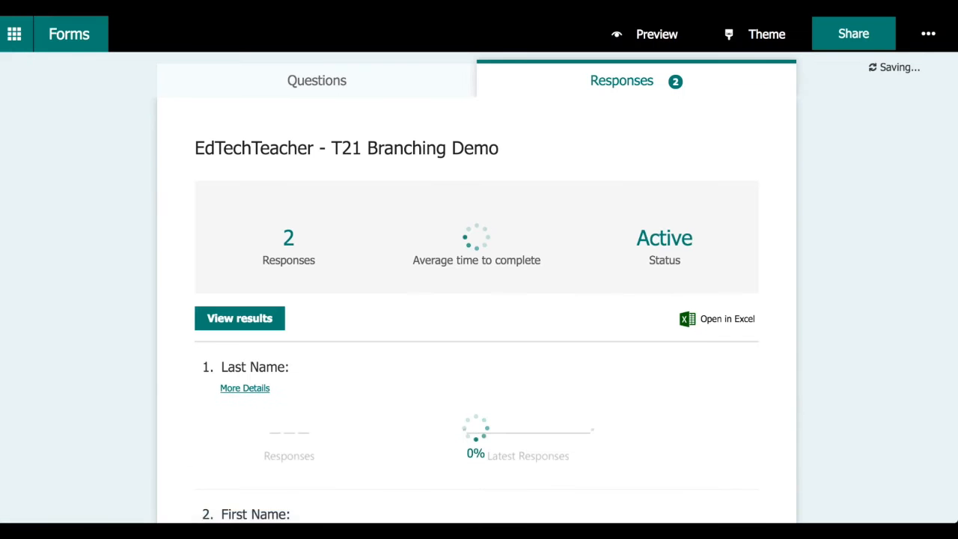
Step: Review the response summary of every question, including the two branched follow-up questions
scroll(417, 210, "down", 1)
scroll(417, 210, "down", 3)
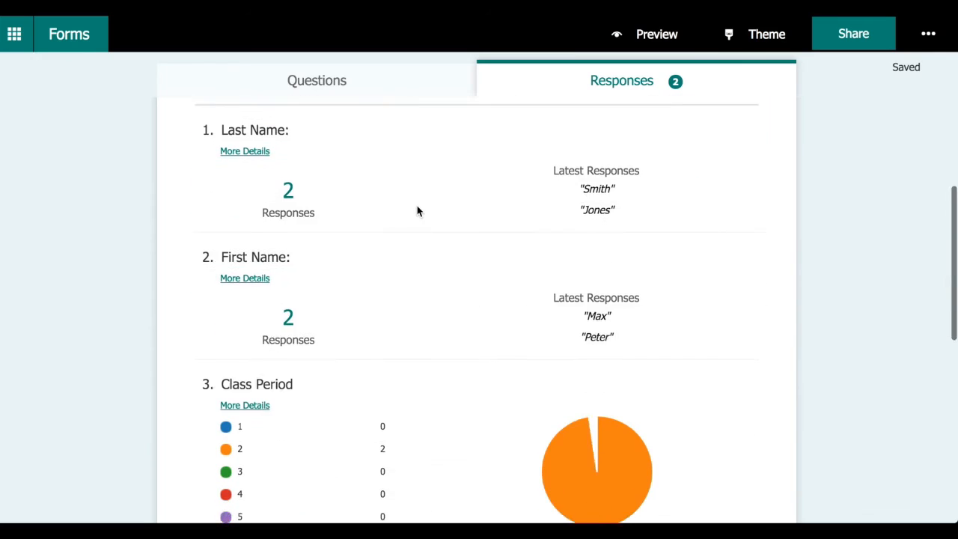
scroll(417, 210, "down", 3)
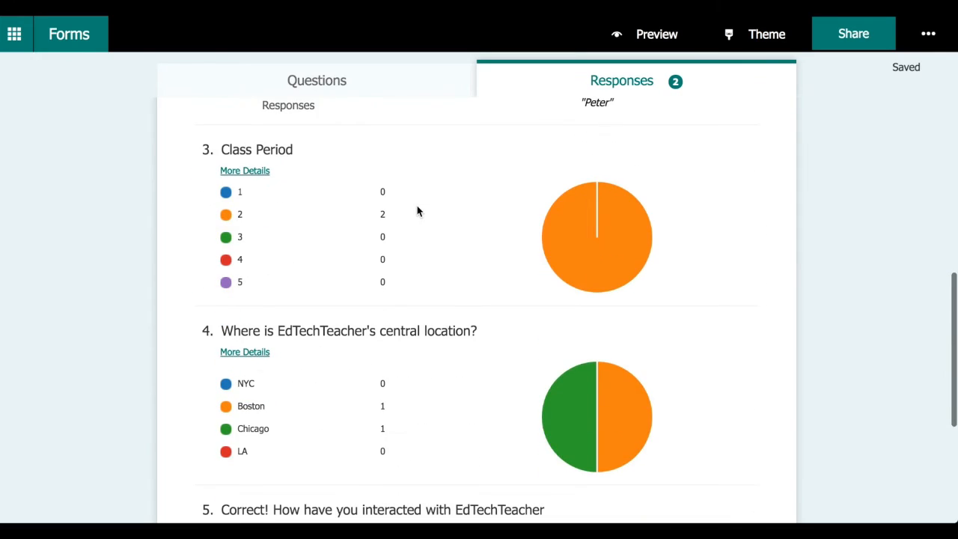
scroll(417, 210, "down", 2)
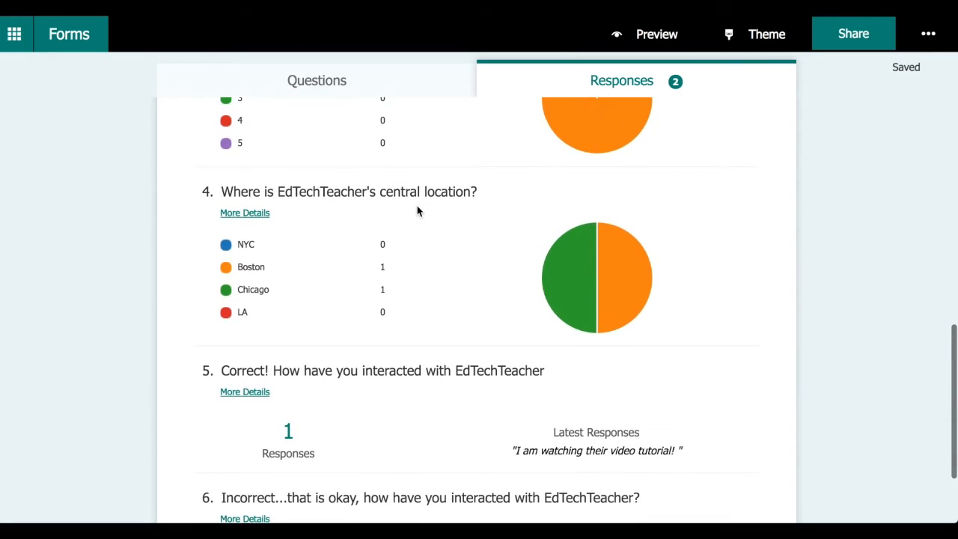
scroll(417, 210, "down", 1)
scroll(417, 210, "down", 1)
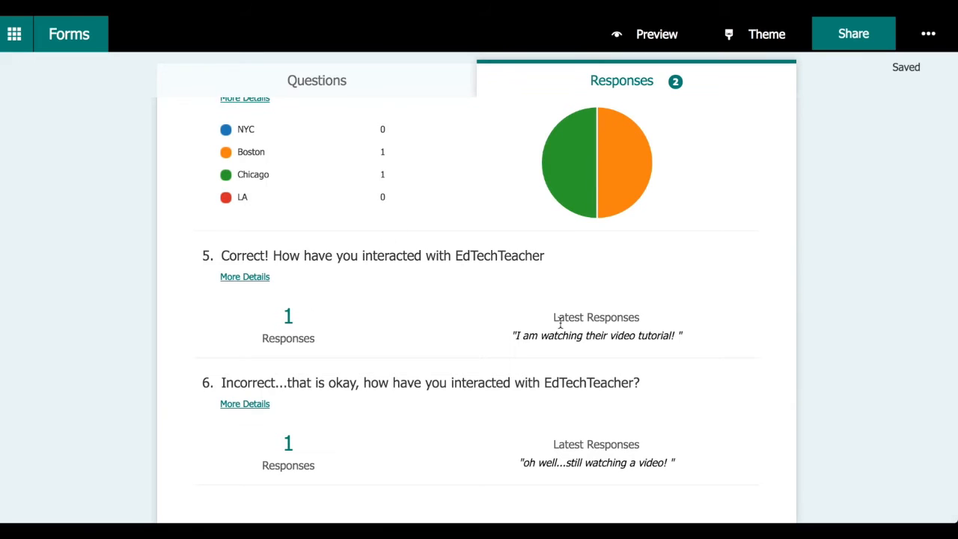
Step: Export the form responses to an Excel file, open it in Numbers, and dismiss the update and font warnings
scroll(550, 391, "up", 10)
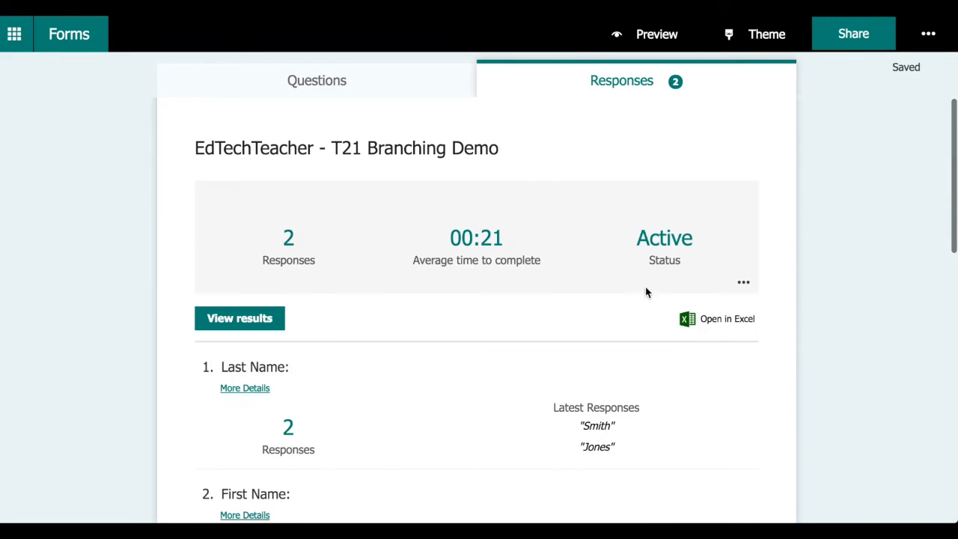
left_click(718, 322)
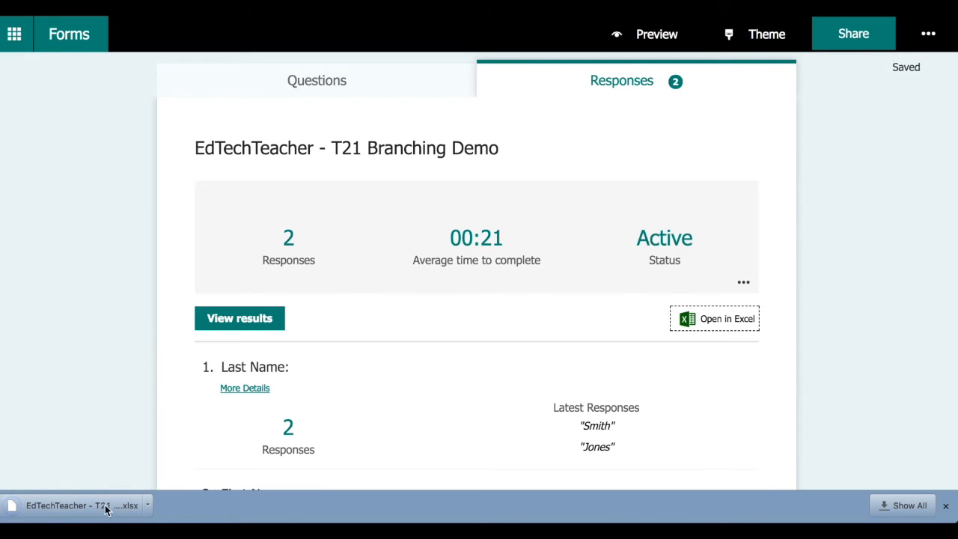
left_click(103, 508)
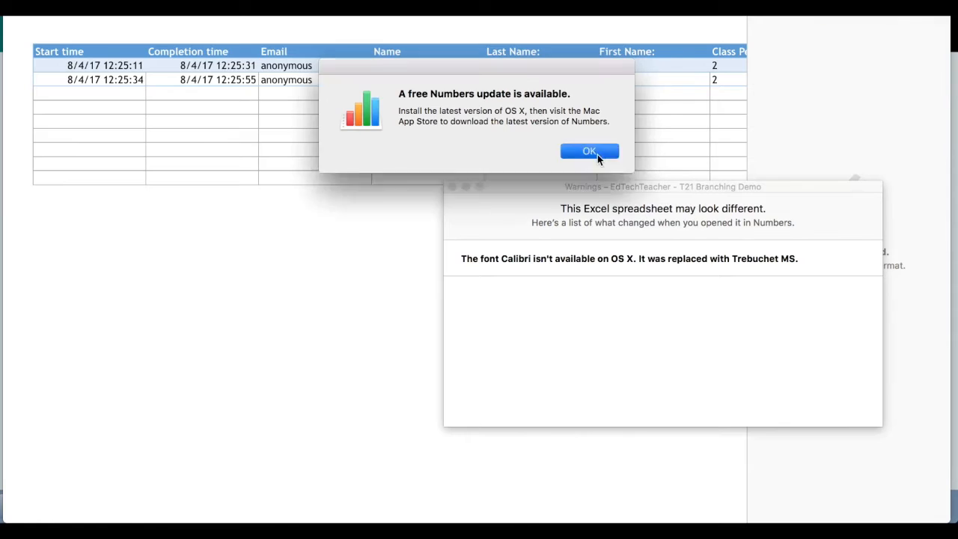
left_click(596, 153)
left_click(447, 187)
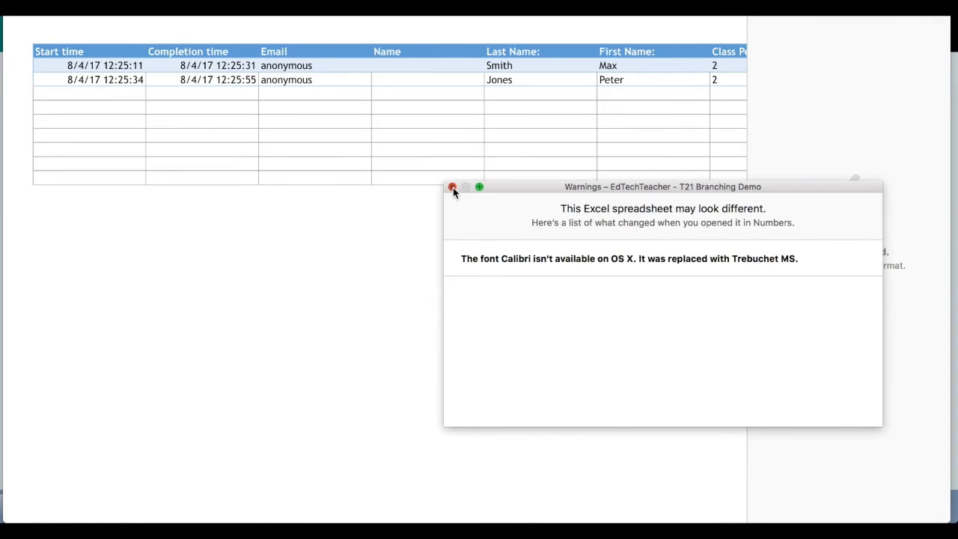
left_click(453, 187)
Step: Examine the second response row of the exported spreadsheet, moving across from the email column to the branched follow-up columns
left_click(291, 82)
key("Tab")
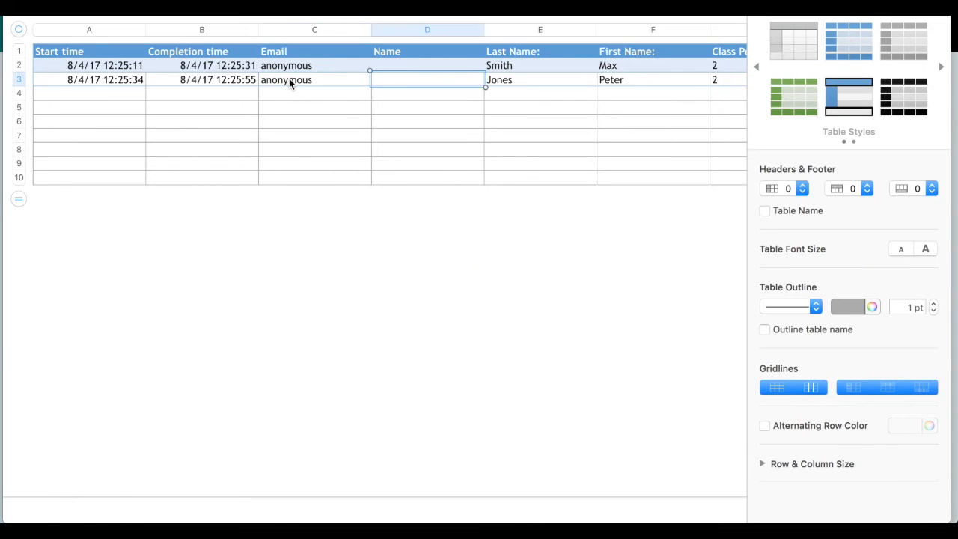
key("Tab")
key("Tab")
key("Tab")
key("Tab")
key("Tab")
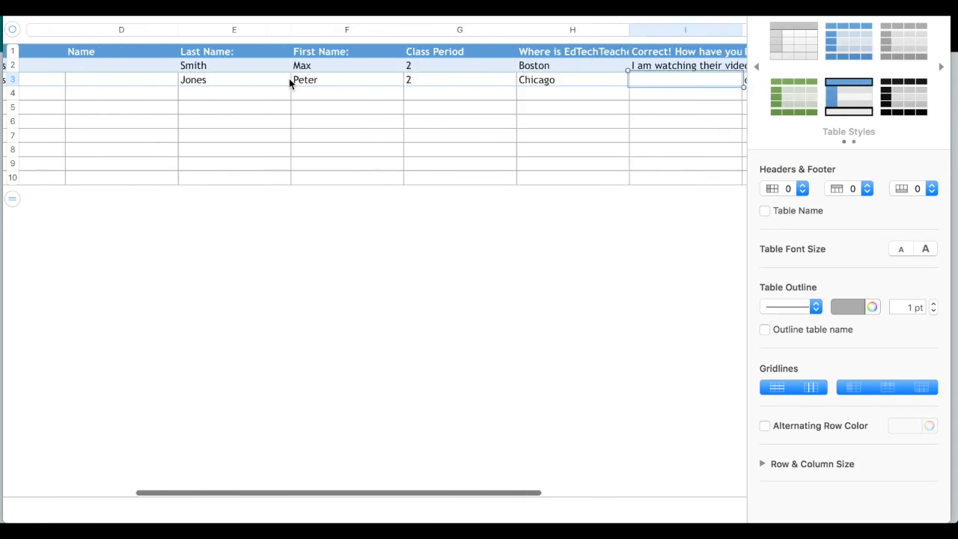
Step: Compare the Boston and Chicago responses with their entries in the Correct and Incorrect follow-up columns
key("shift+Tab")
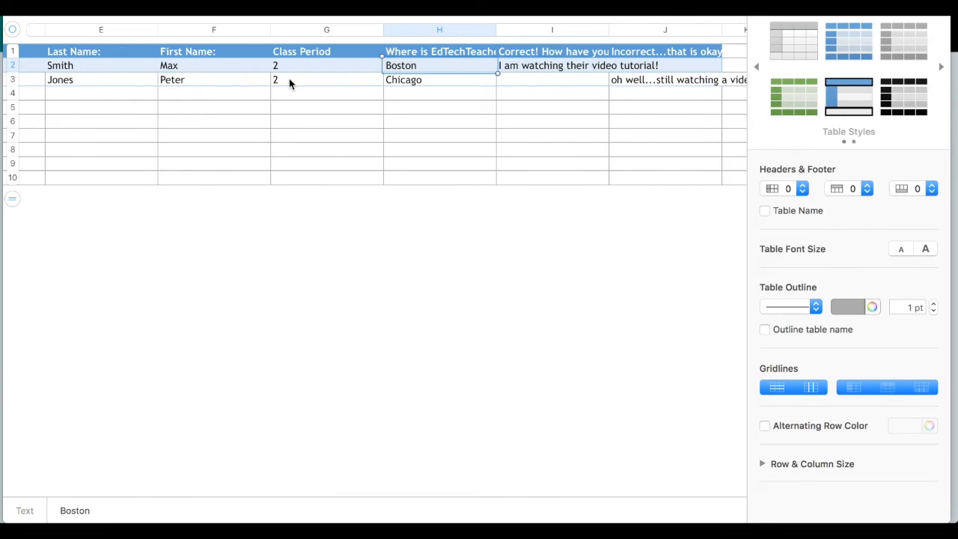
key("Right")
key("Left")
key("Down")
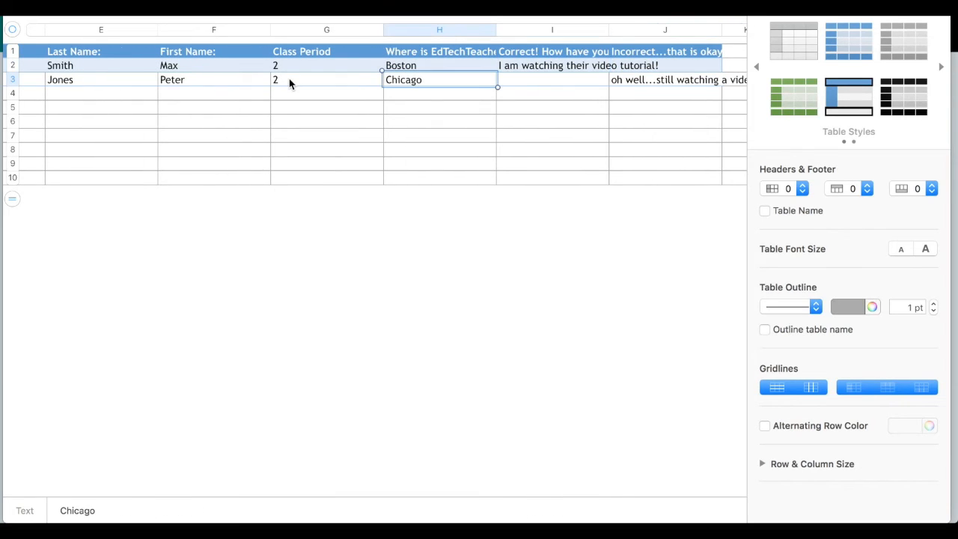
key("Right")
key("Right")
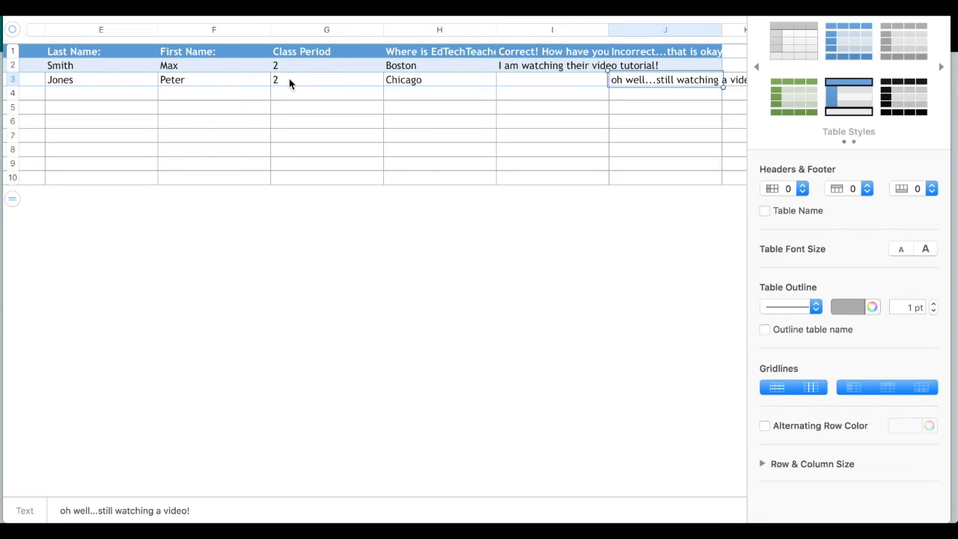
key("Left")
key("Up")
key("Right")
key("Down")
key("Left")
key("Right")
key("Left")
key("Up")
key("Right")
key("Left")
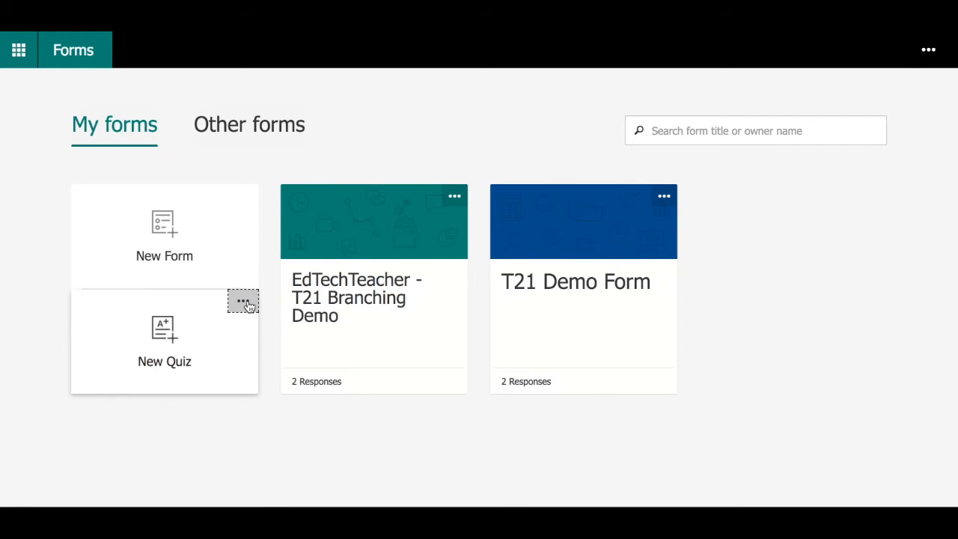
Step: Create a new quiz in Microsoft Forms titled "EdTechTeacher - Microsoft Forms Quiz Demo Video" with the description "For the T21 Program!"
left_click(162, 332)
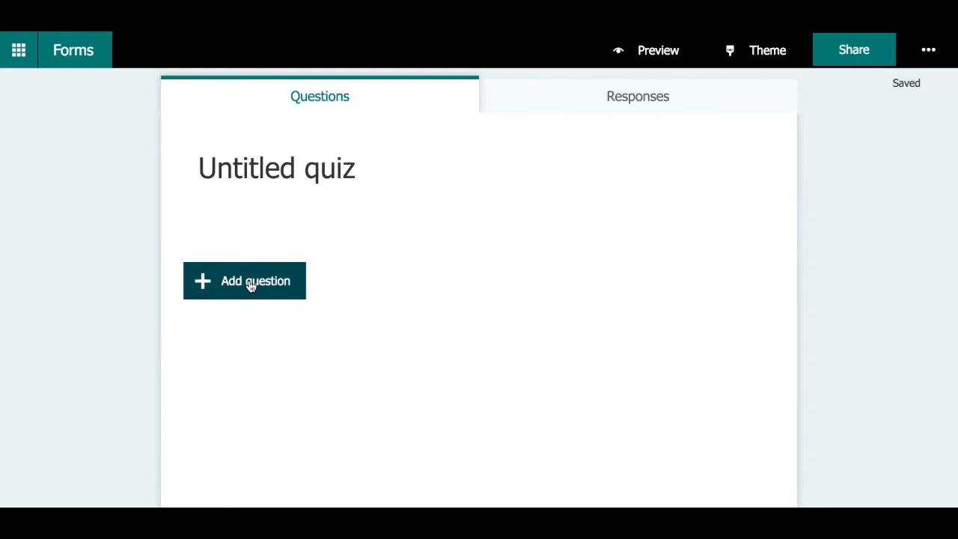
left_click(262, 166)
type("E")
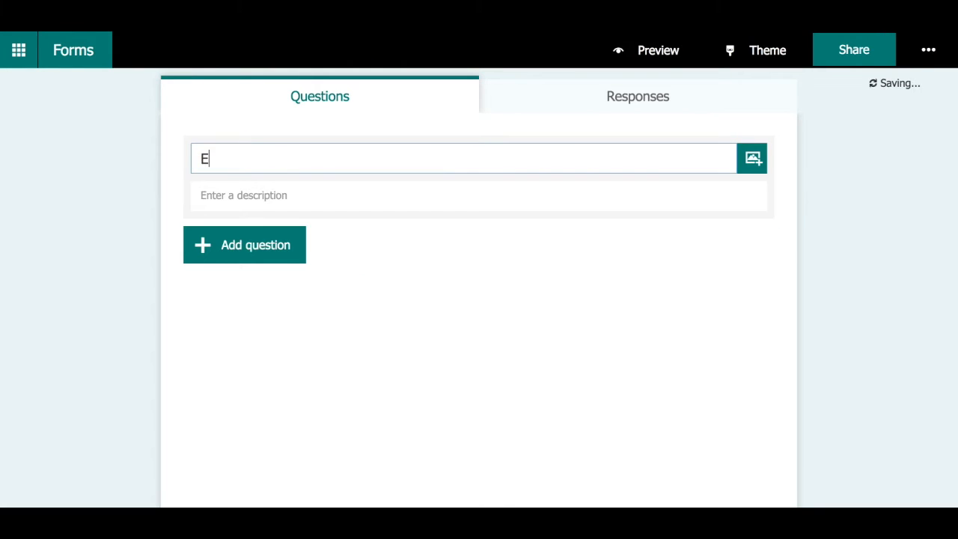
type("dTechTeacher - Mi")
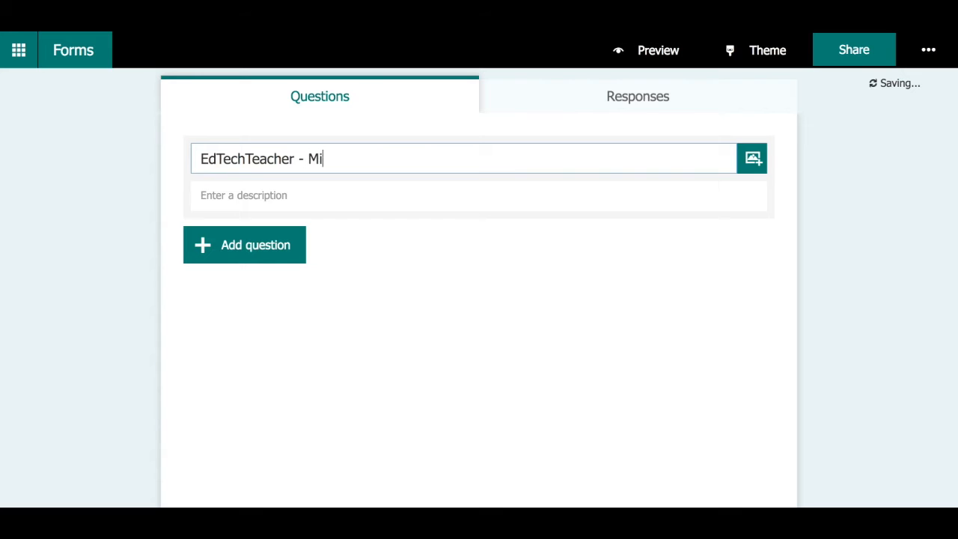
type("crosoft Forms Quiz Demo")
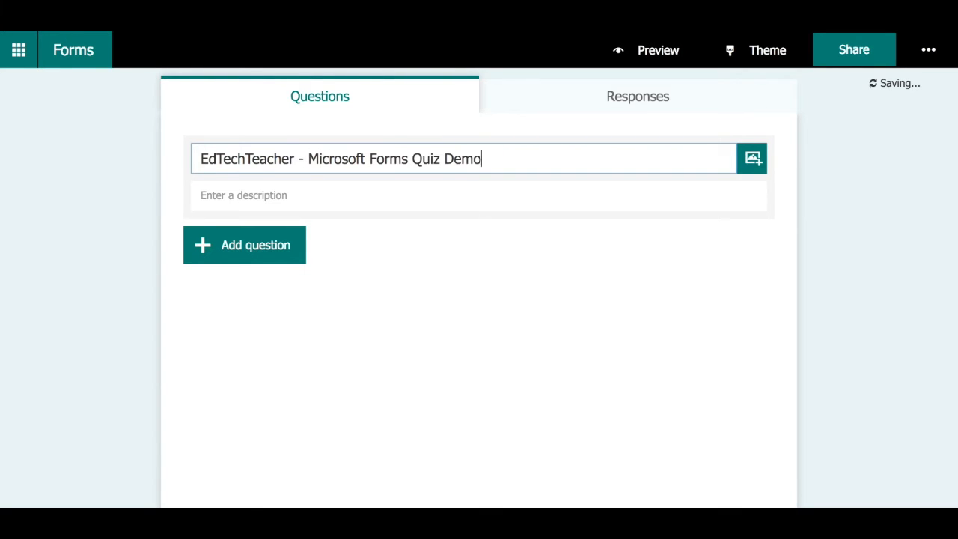
type(" Video")
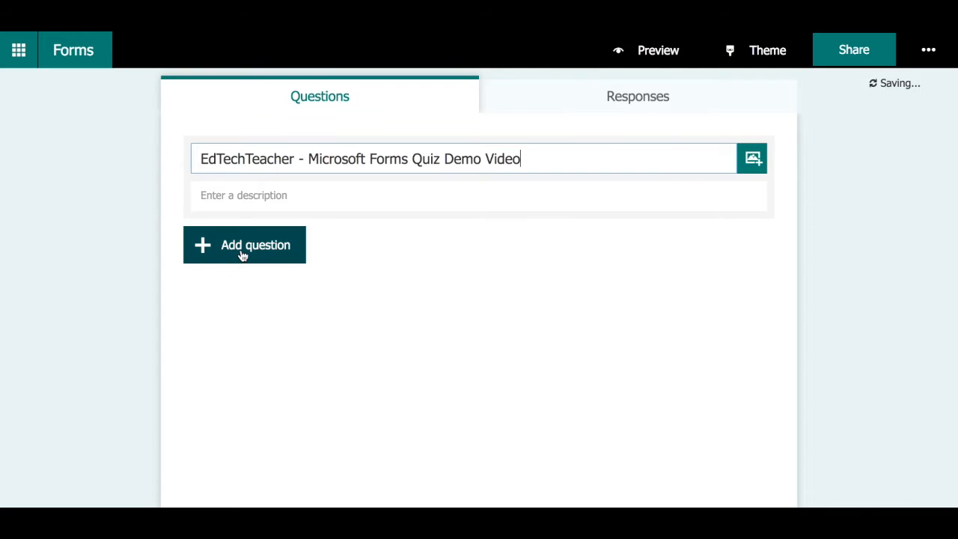
left_click(243, 195)
type("For the T21 ")
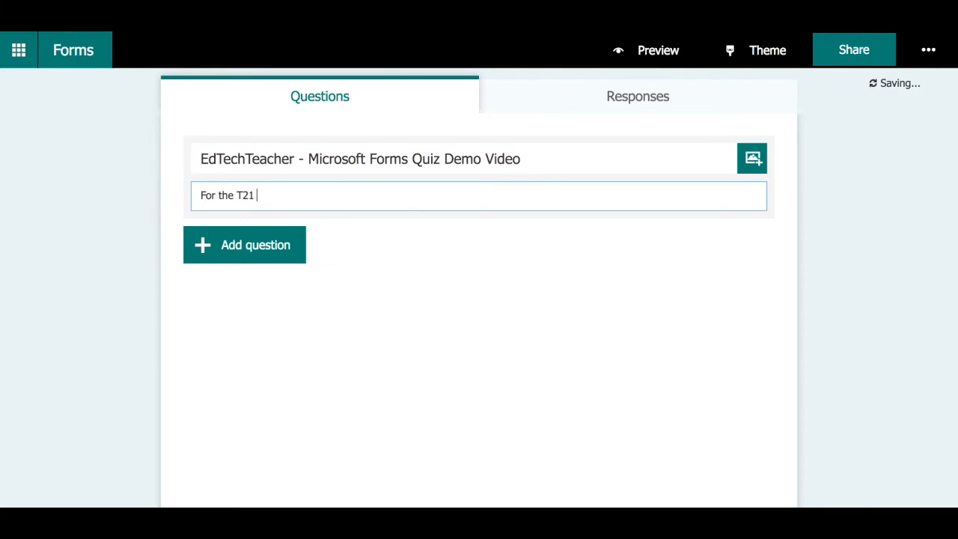
type("Program!")
Step: Add a text question reading "Last Name:" as the quiz's first question
left_click(235, 247)
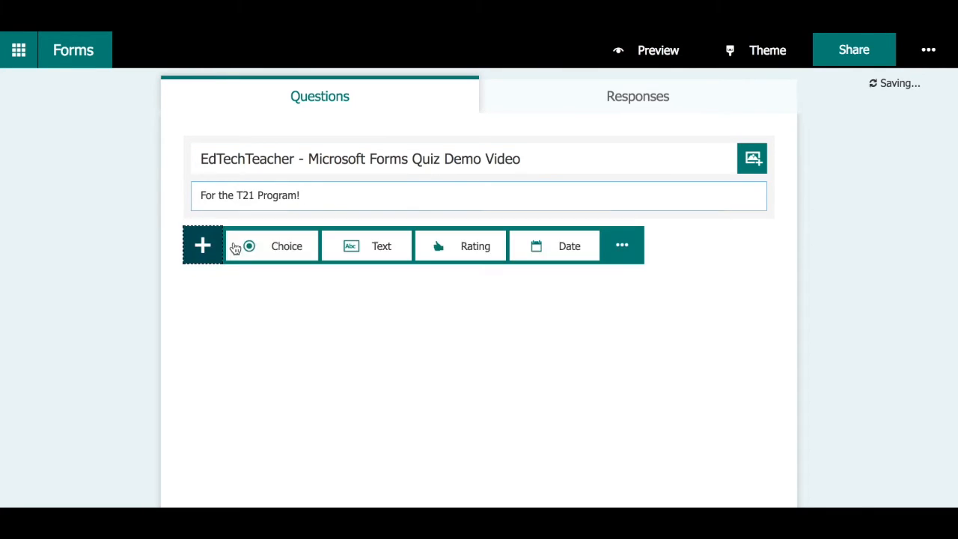
left_click(340, 255)
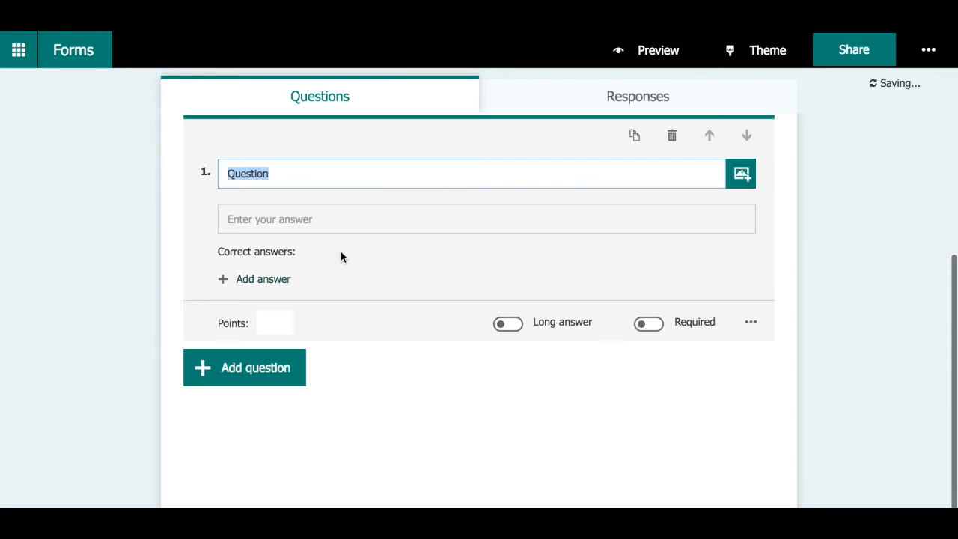
type("Last Ham")
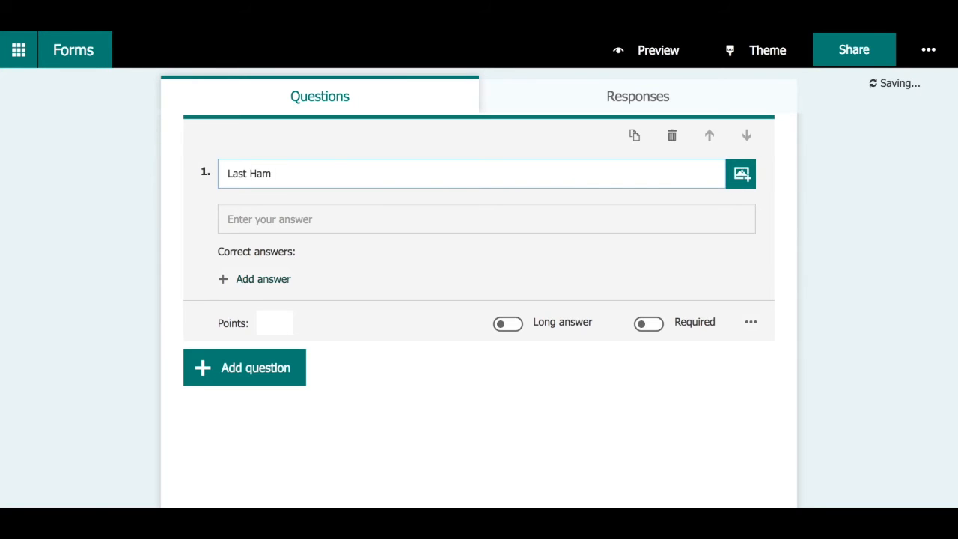
type("e:Name:")
Step: Add a second text question reading "First Name:" below the last-name question
left_click(263, 368)
left_click(401, 369)
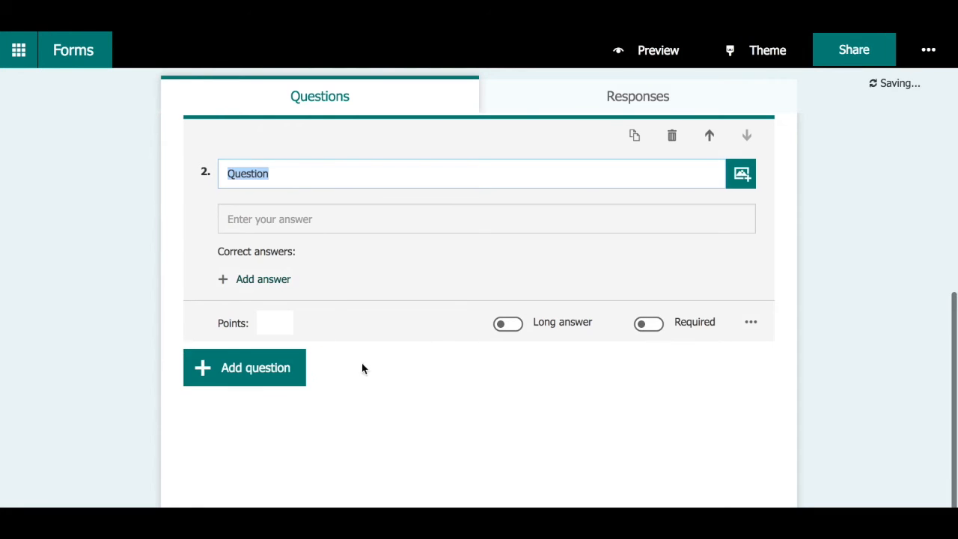
type("First Name")
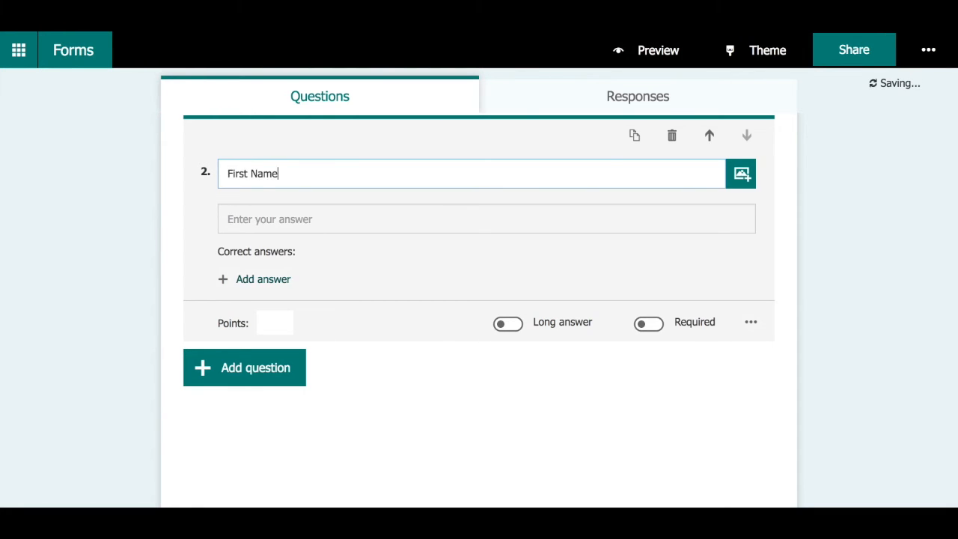
type(":")
Step: Make both the Last Name and First Name questions required
scroll(400, 337, "up", 3)
left_click(434, 265)
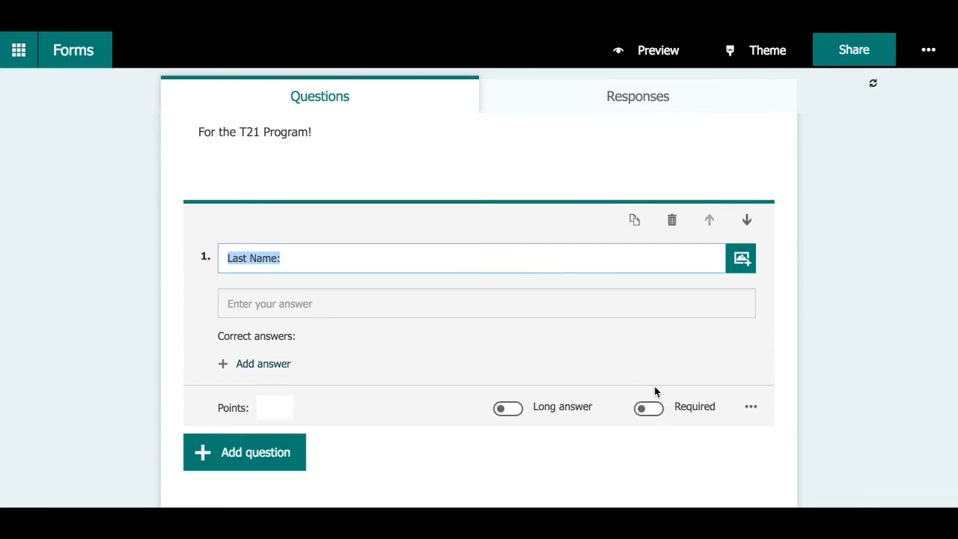
left_click(649, 409)
scroll(451, 302, "down", 2)
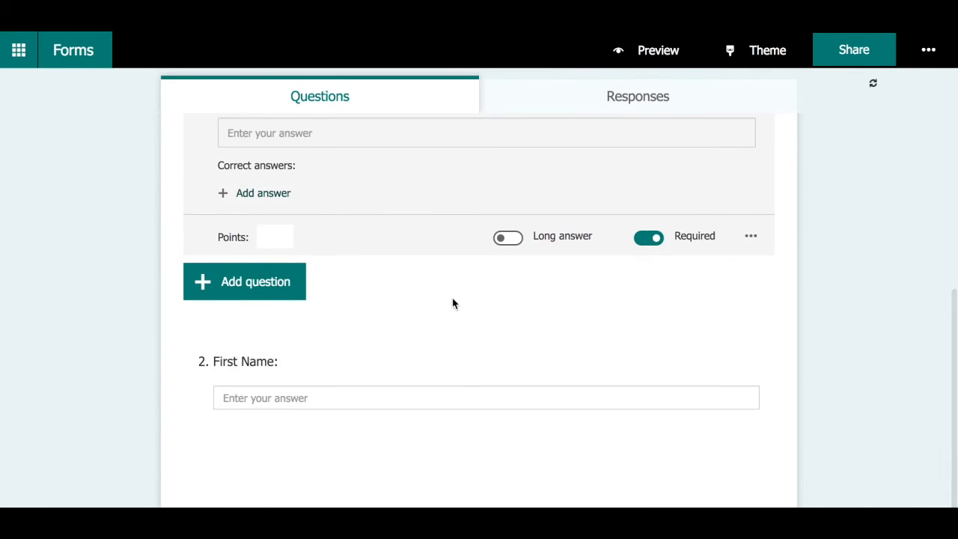
left_click(452, 349)
left_click(451, 269)
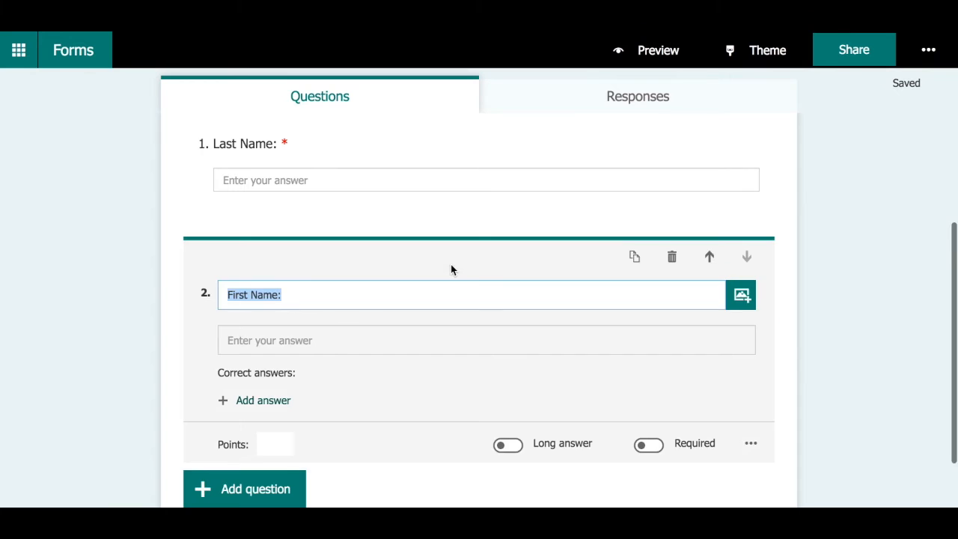
left_click(664, 445)
Step: Add a choice question asking "Where is EdTechTeacher located?" as question 3
scroll(492, 334, "down", 2)
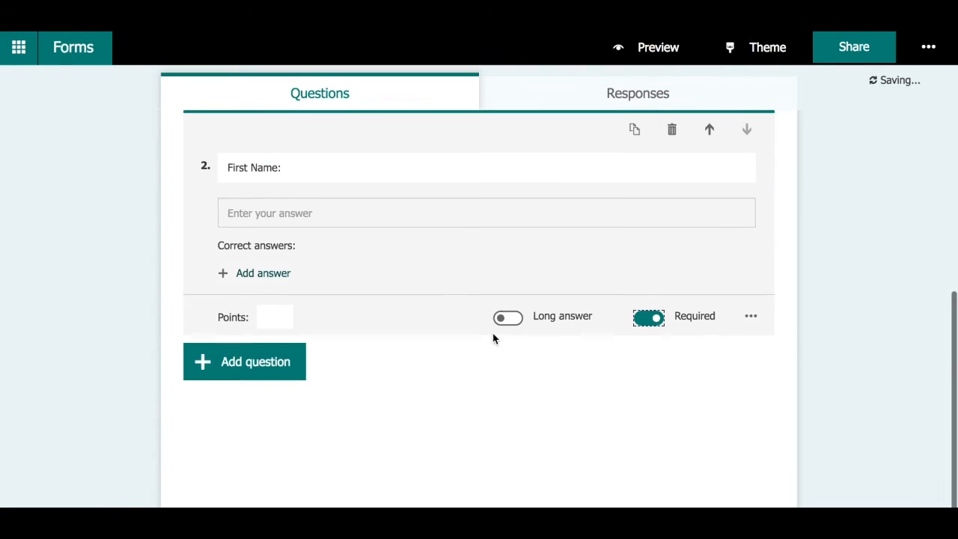
left_click(248, 366)
left_click(299, 370)
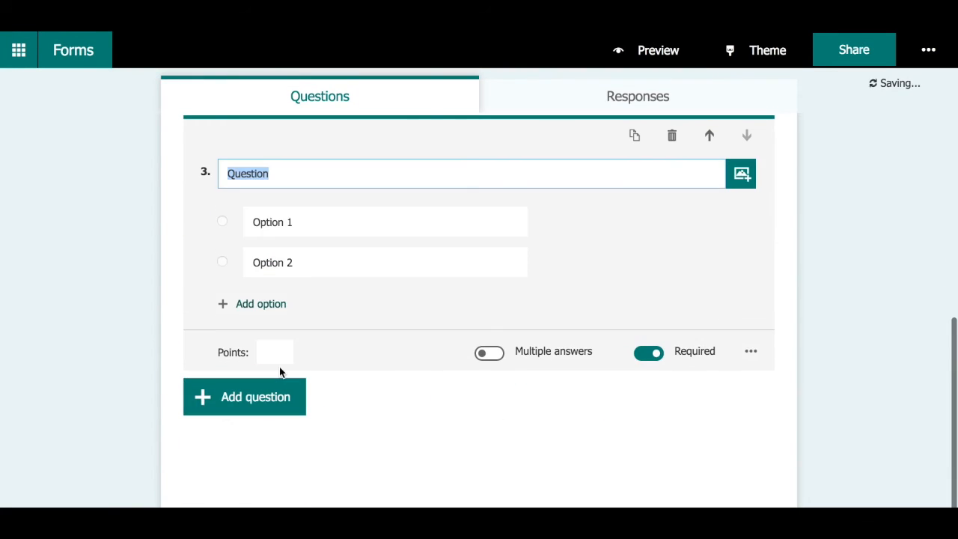
type("Wh")
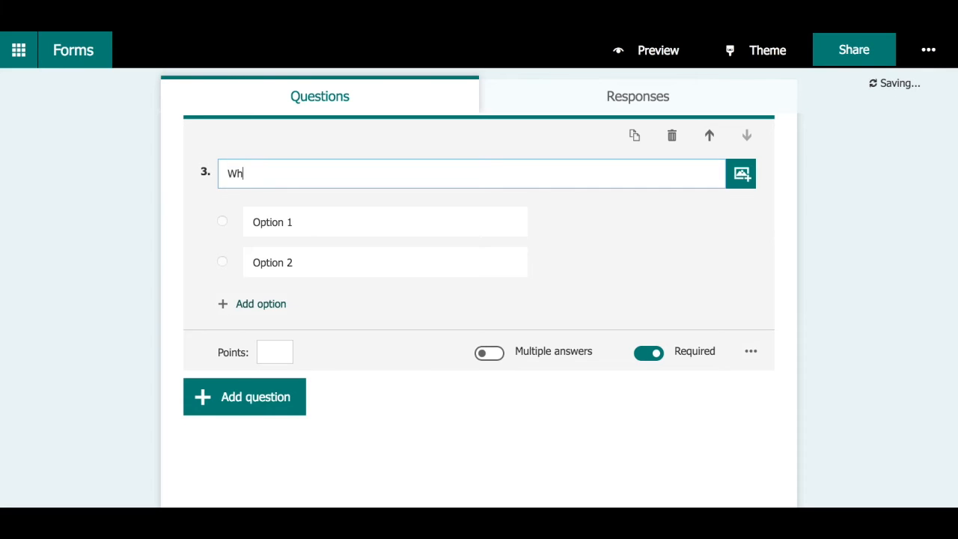
type("ere is EdTechTeacher located?")
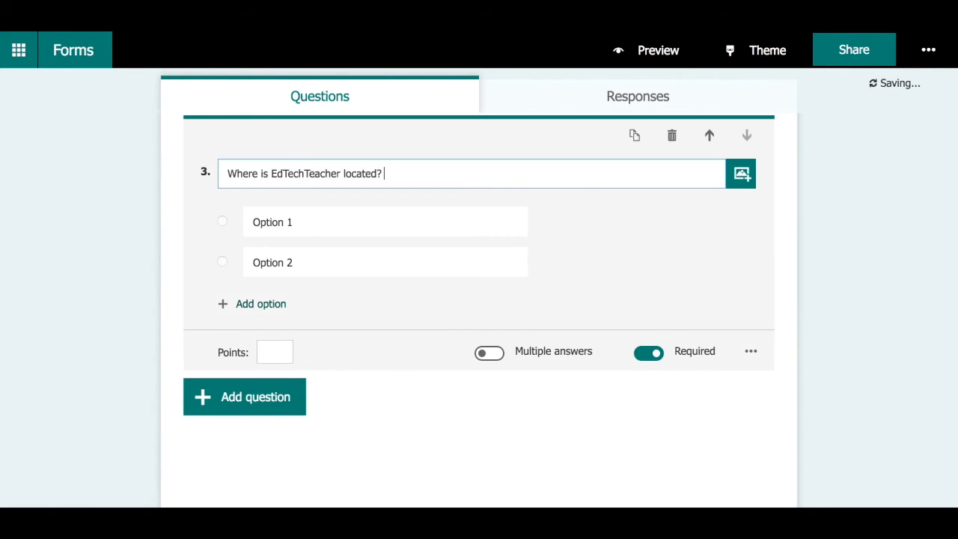
Step: Enter NYC, Boston, Chicago and LA as the location question's options, and mark Boston as the correct answer
left_click(312, 227)
type("NYC")
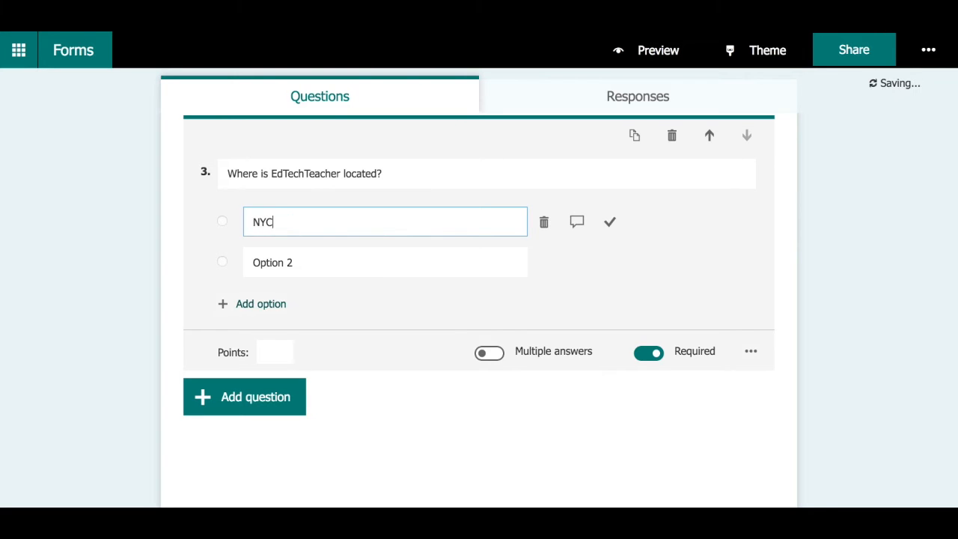
left_click(321, 264)
type("BO")
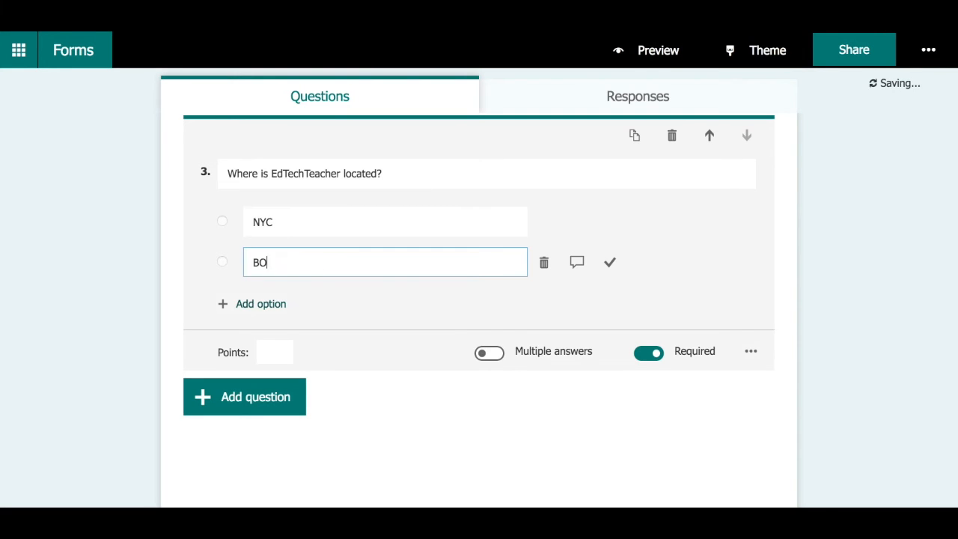
type("ston")
left_click(280, 305)
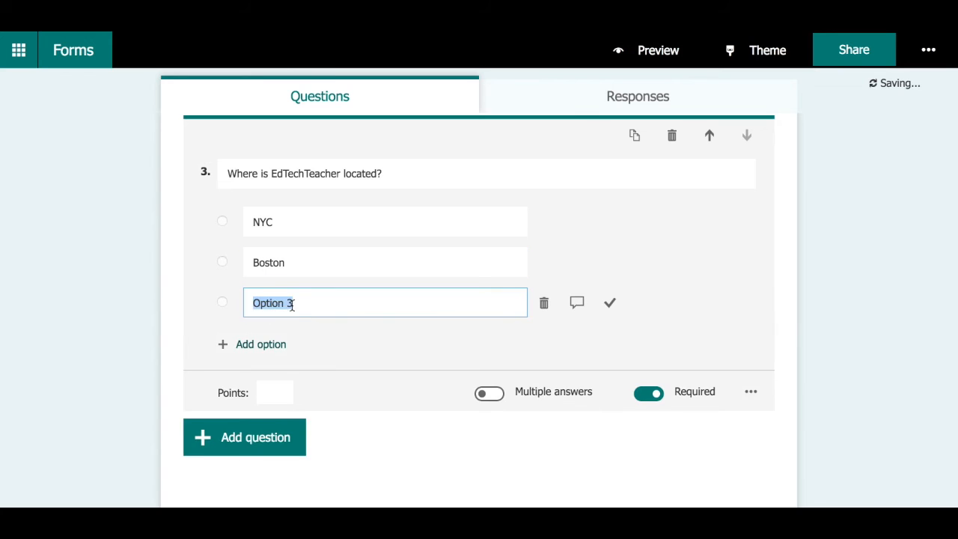
type("Chicago")
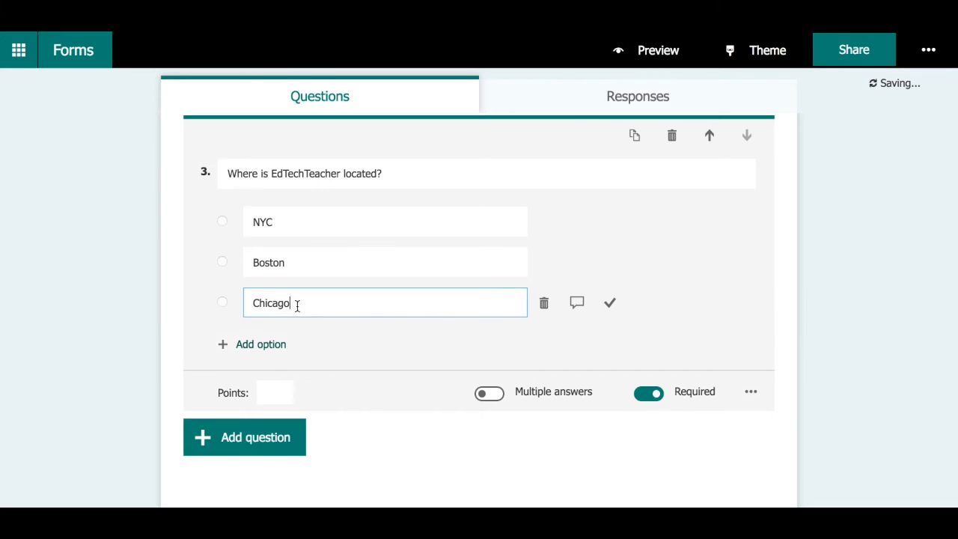
left_click(269, 344)
left_click(288, 343)
type("L")
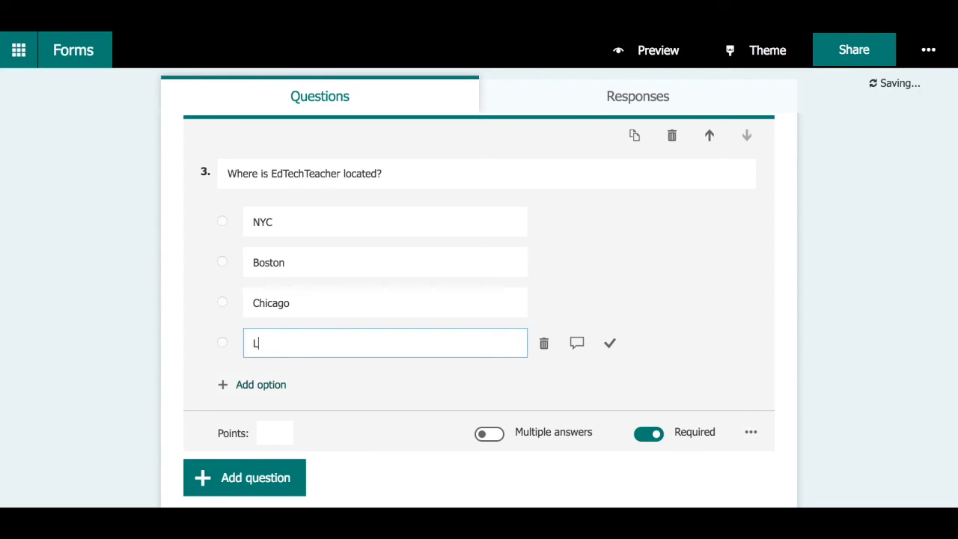
type("A")
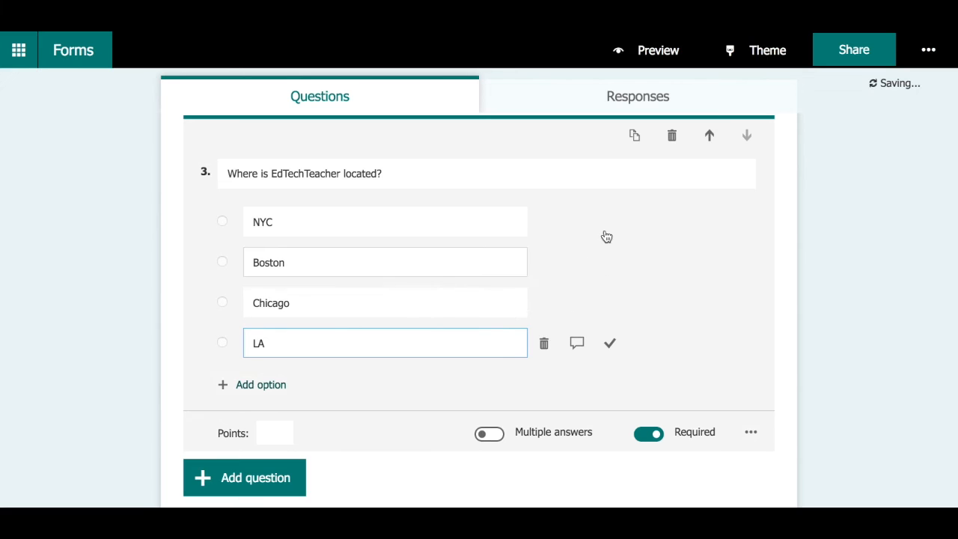
left_click(610, 263)
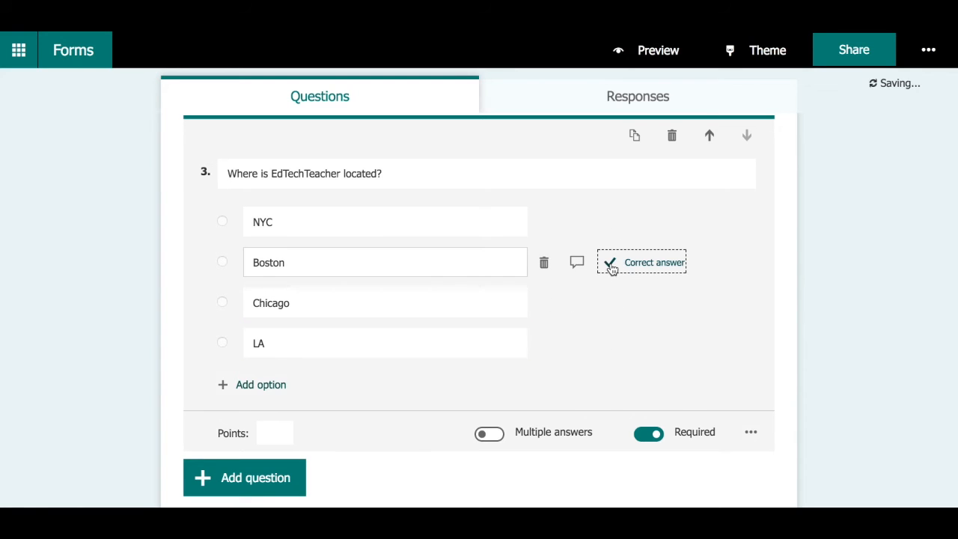
Step: Add the feedback message "Well done!" to the Boston option and "Try again." to the NYC option
left_click(579, 263)
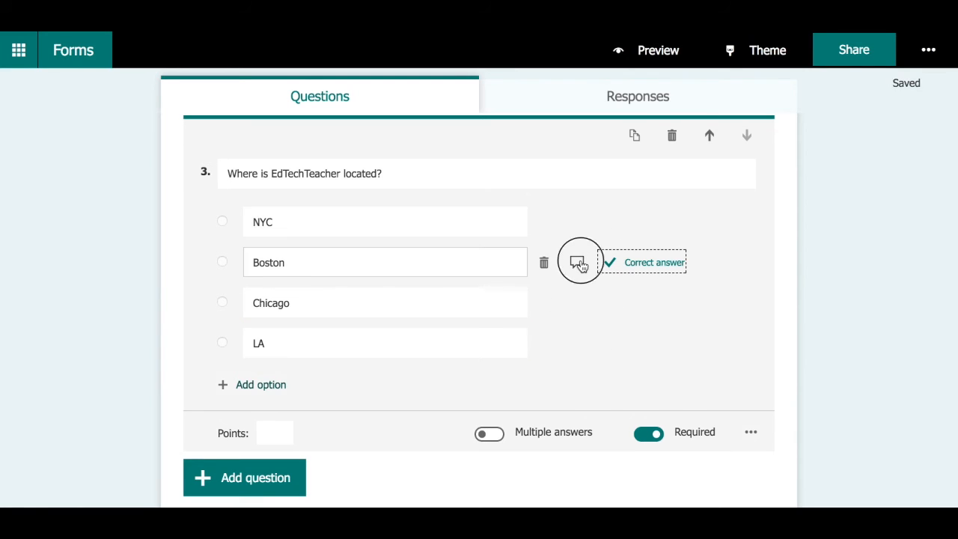
type("We")
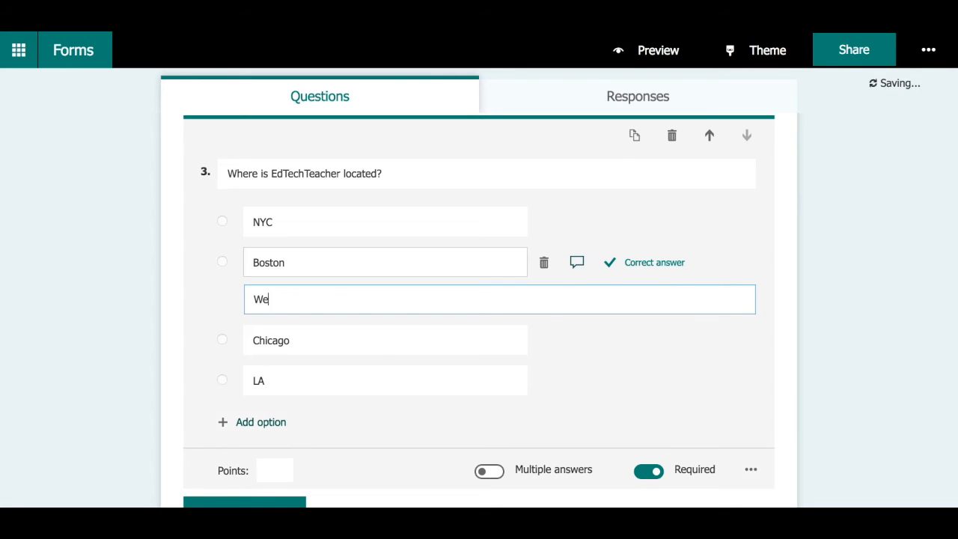
type("ll done!")
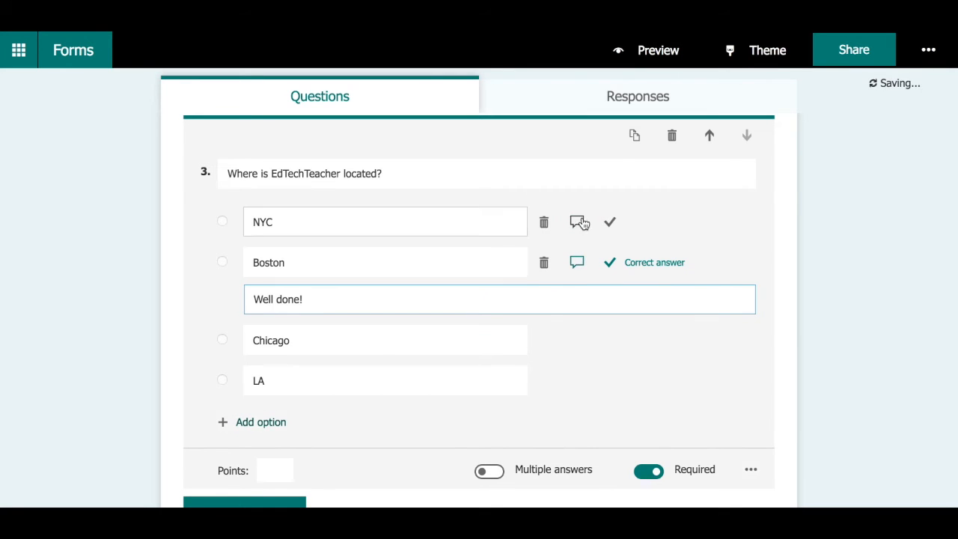
left_click(582, 222)
type("Try again.")
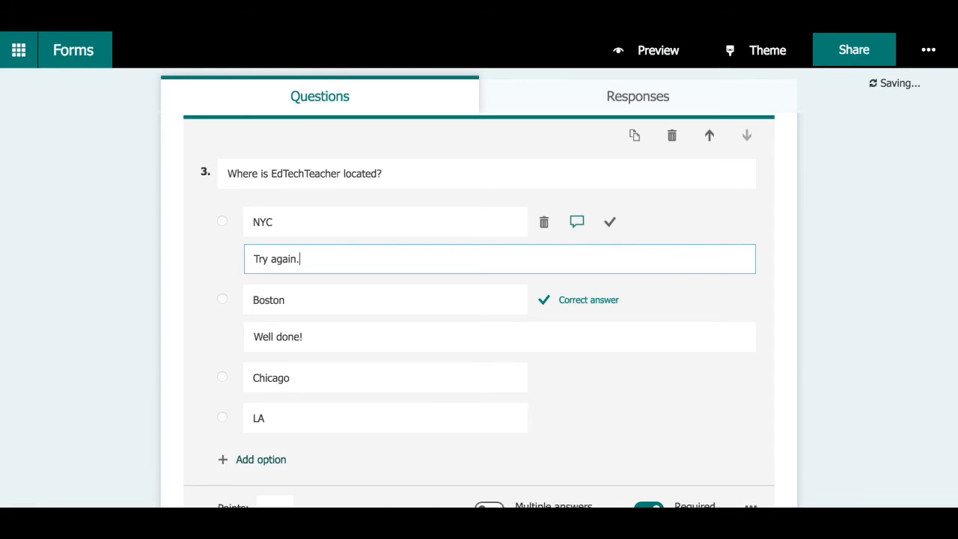
Step: Add the feedback message "sorry...." to the Chicago option and "so sunny, but not correct." to the LA option
left_click(576, 376)
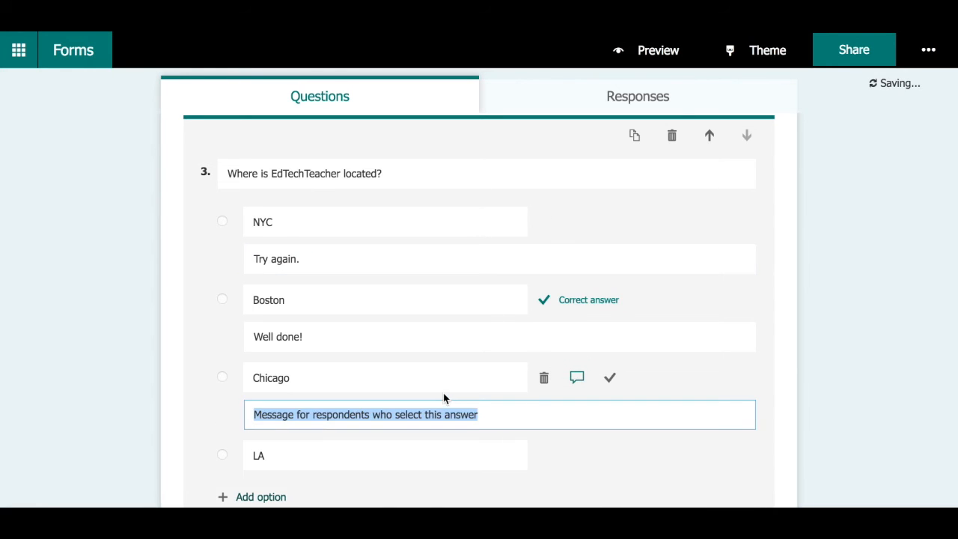
type("sorry....")
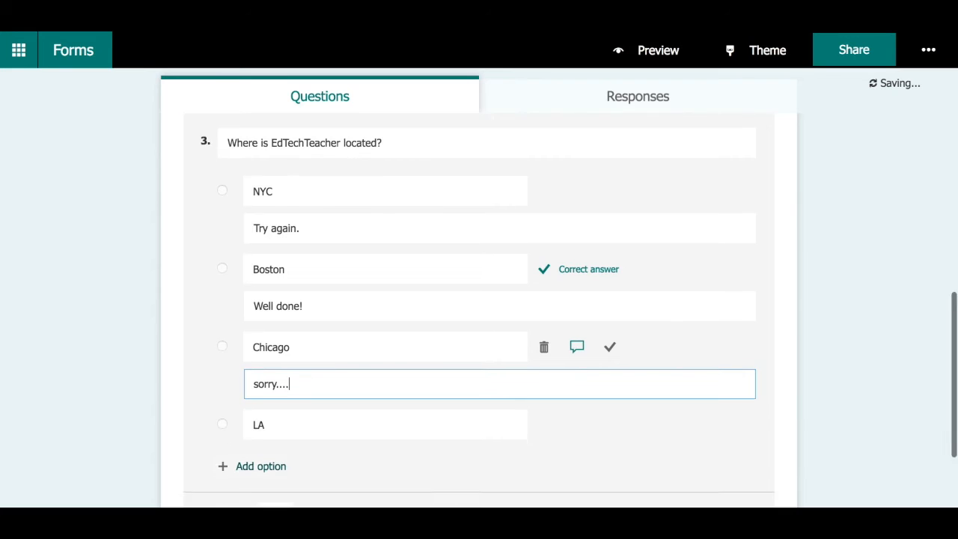
scroll(494, 397, "down", 1)
left_click(576, 364)
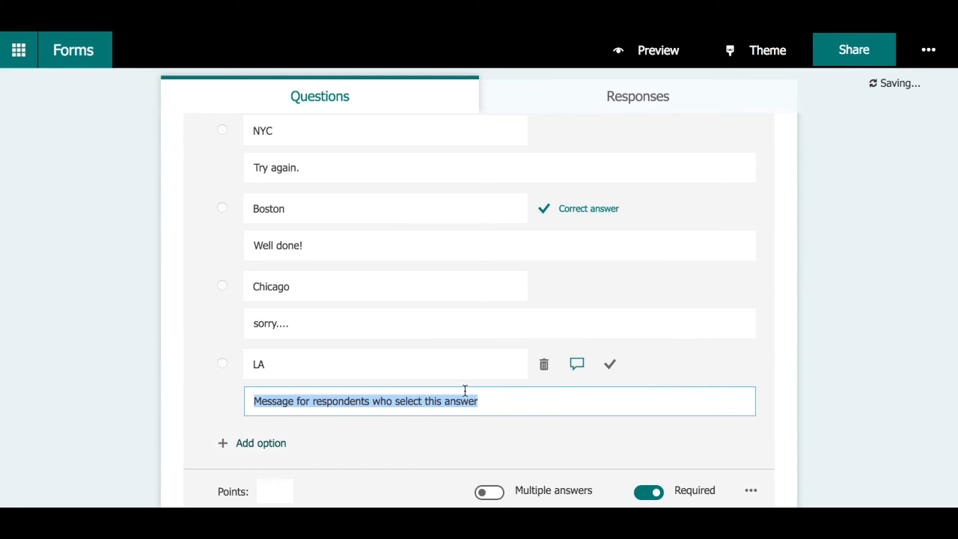
type("so sunny, but not correct.")
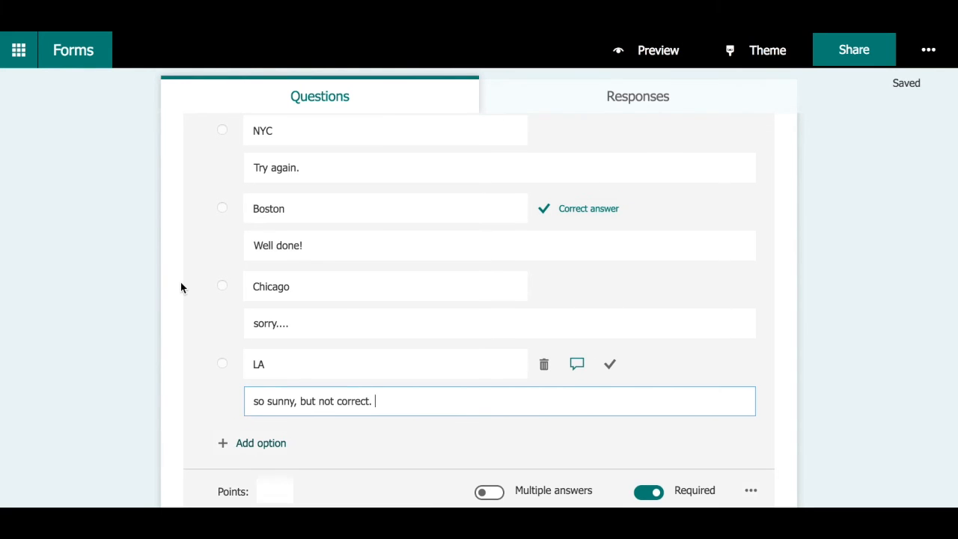
Step: Set the EdTechTeacher location question to be worth 5 points
scroll(181, 287, "down", 1)
scroll(181, 287, "up", 1)
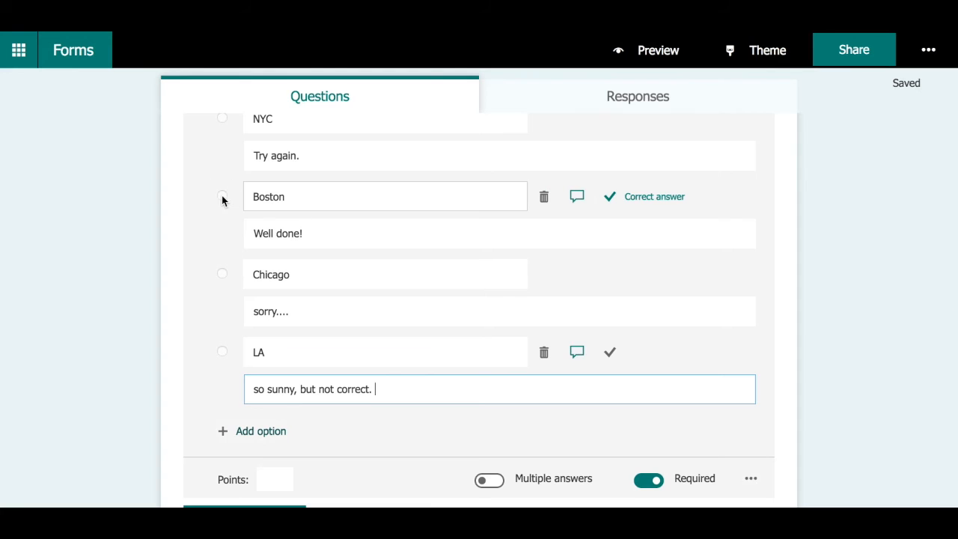
scroll(252, 226, "down", 3)
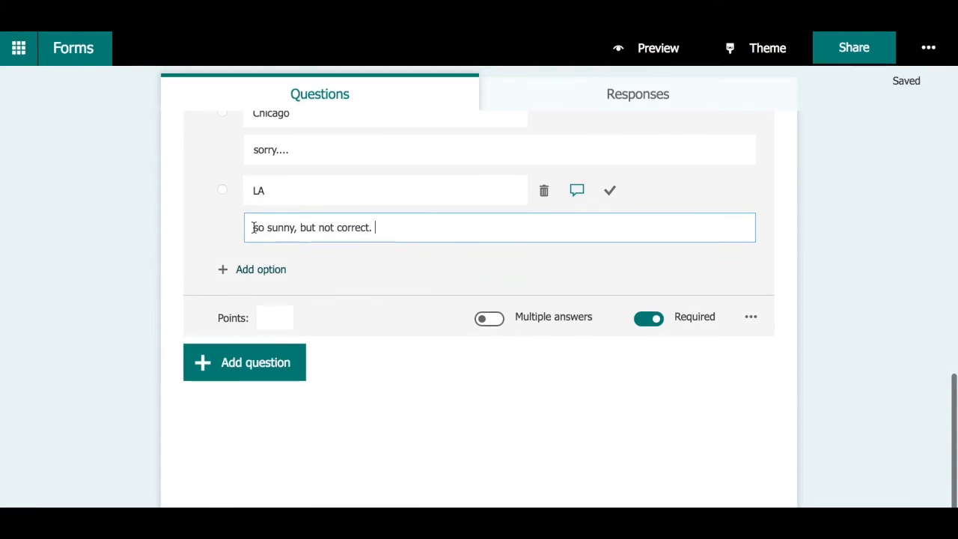
left_click(265, 315)
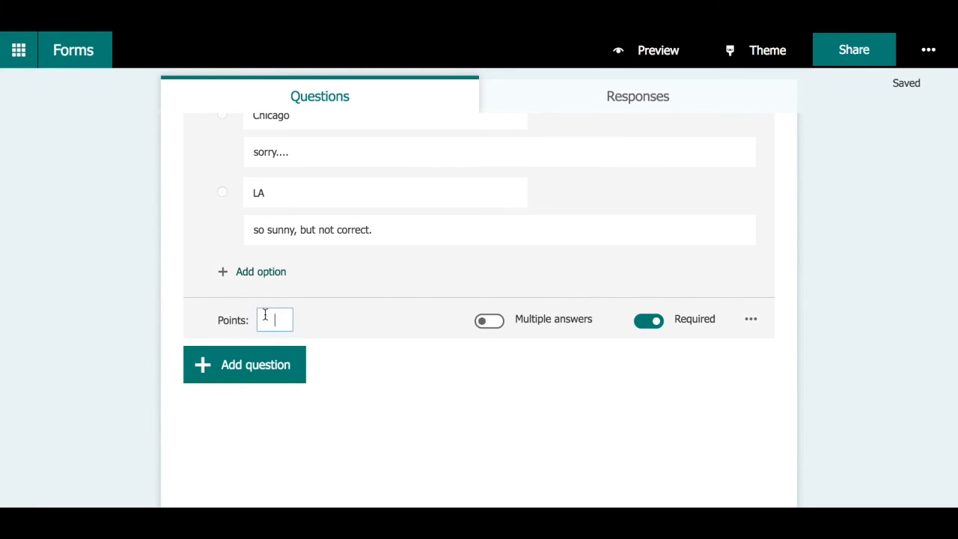
type("5")
Step: Add a text question asking "Who was the first president of the United States?" as question 4
left_click(299, 359)
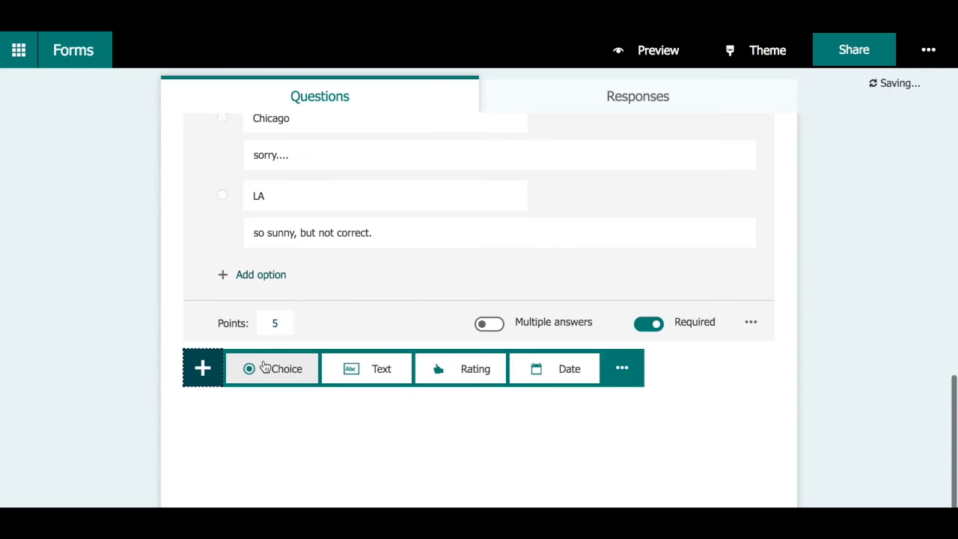
left_click(355, 376)
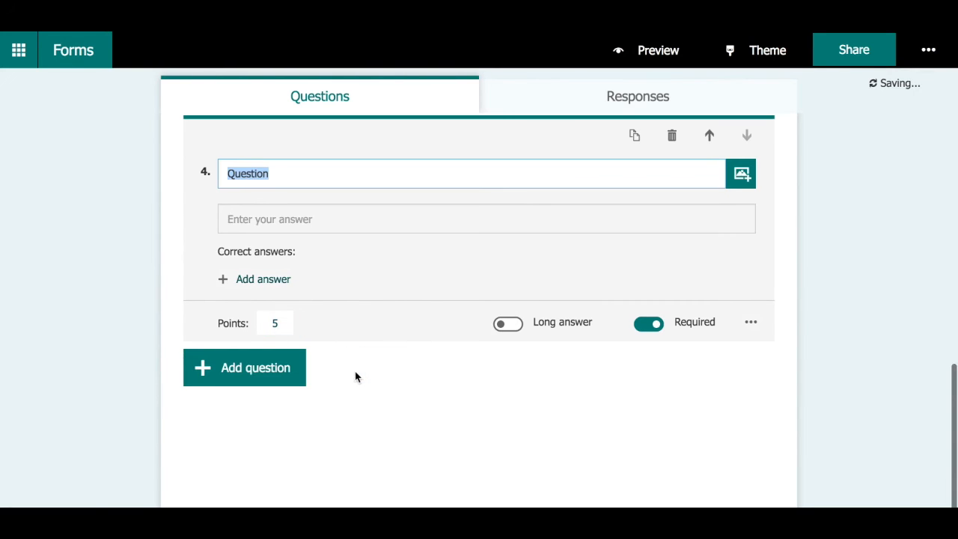
type("Who was the ")
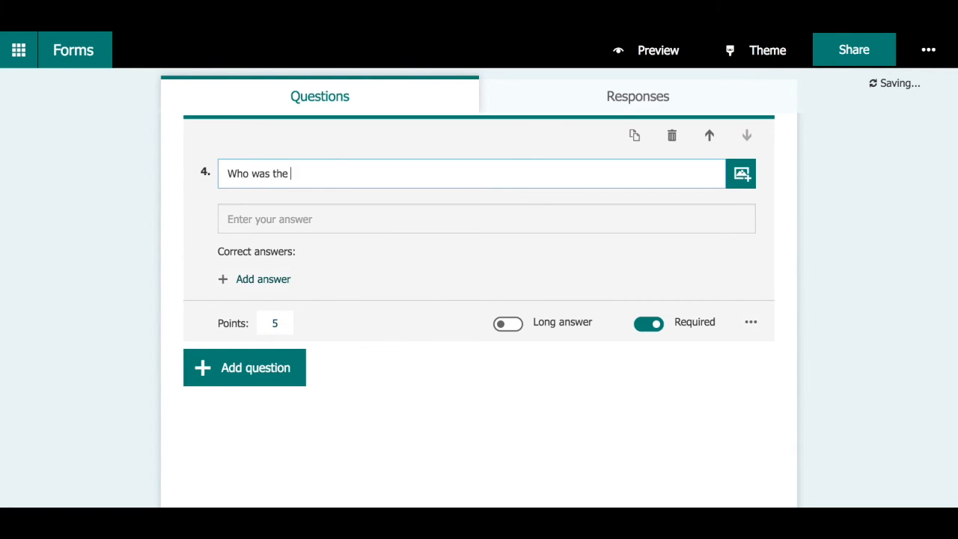
type("first president of the United States?")
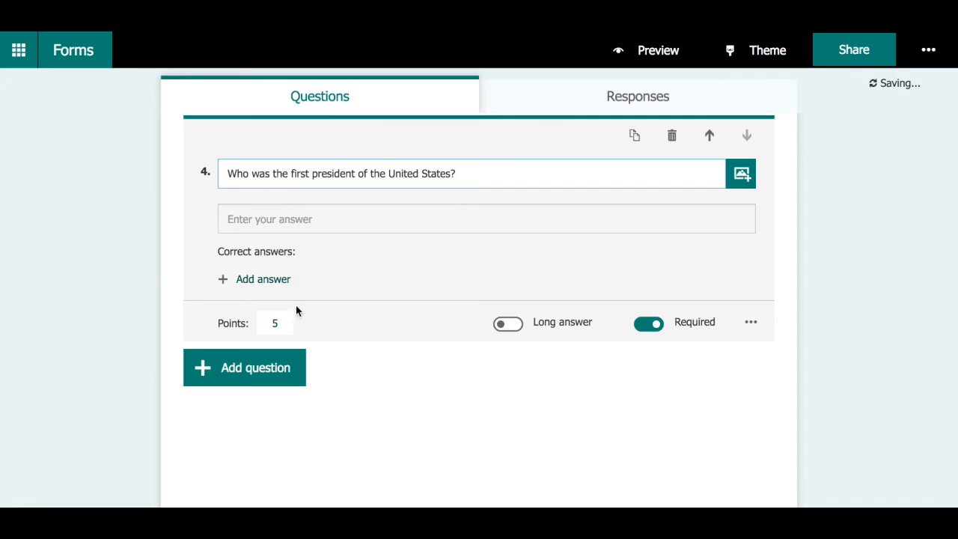
Step: Add "George Washington" as a correct answer to the first president question
left_click(264, 280)
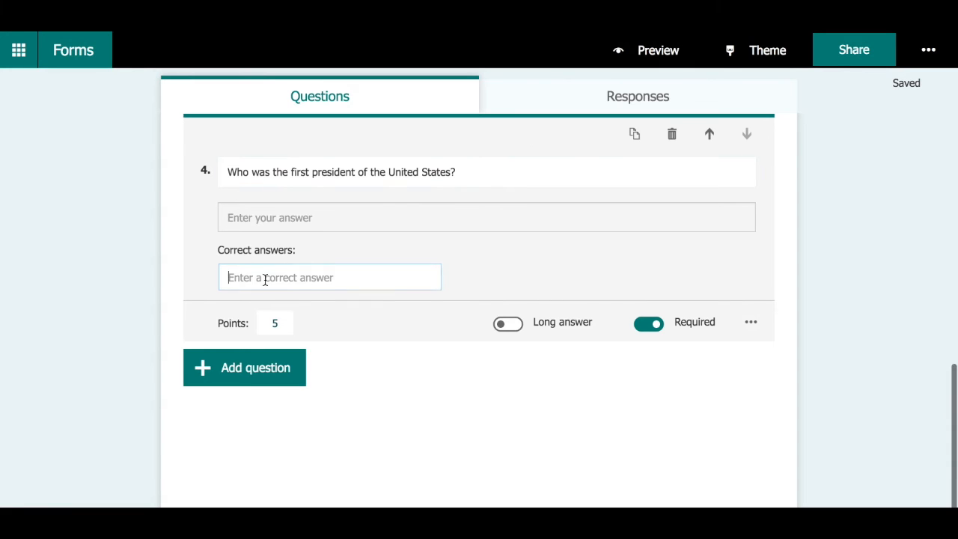
type("George Washington")
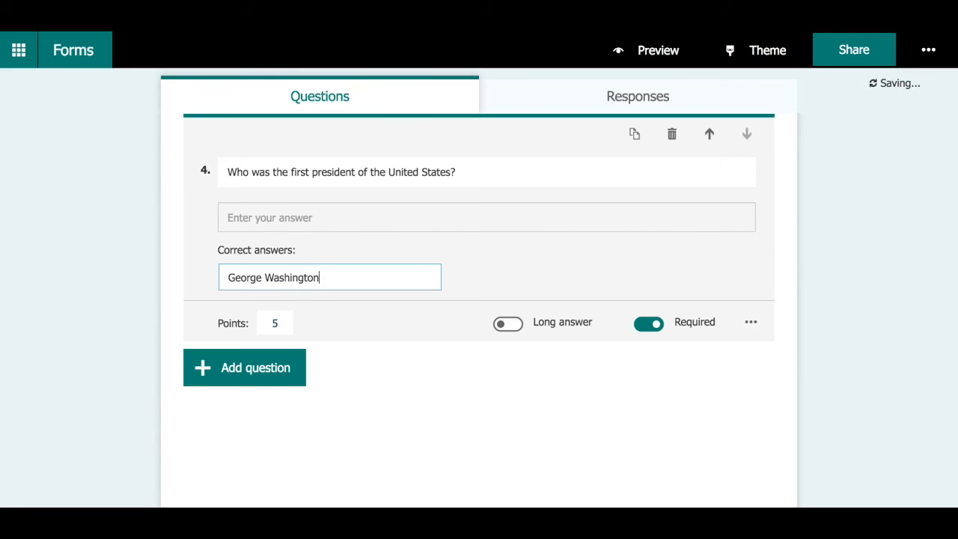
left_click(338, 431)
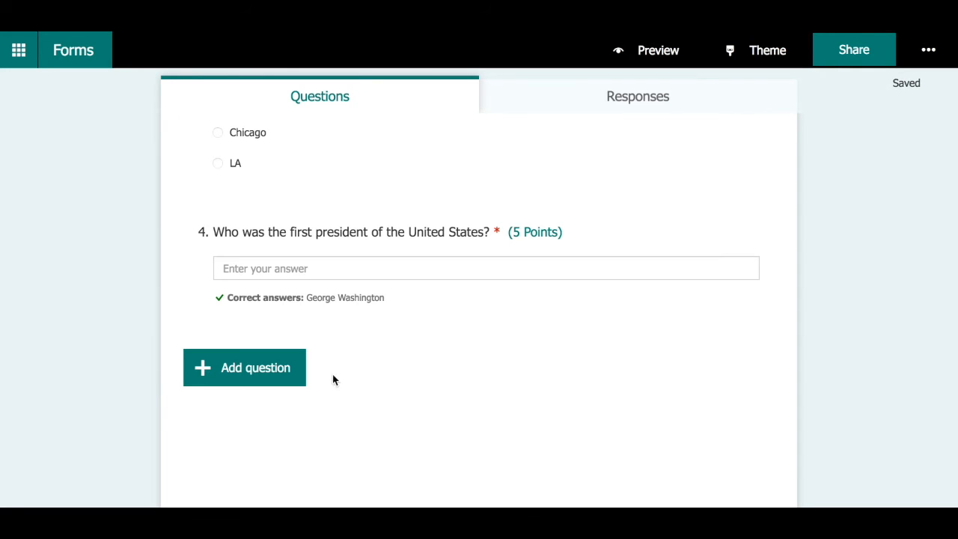
Step: Add "Washington" and "President Washington" as further correct answers to the first president question
left_click(325, 308)
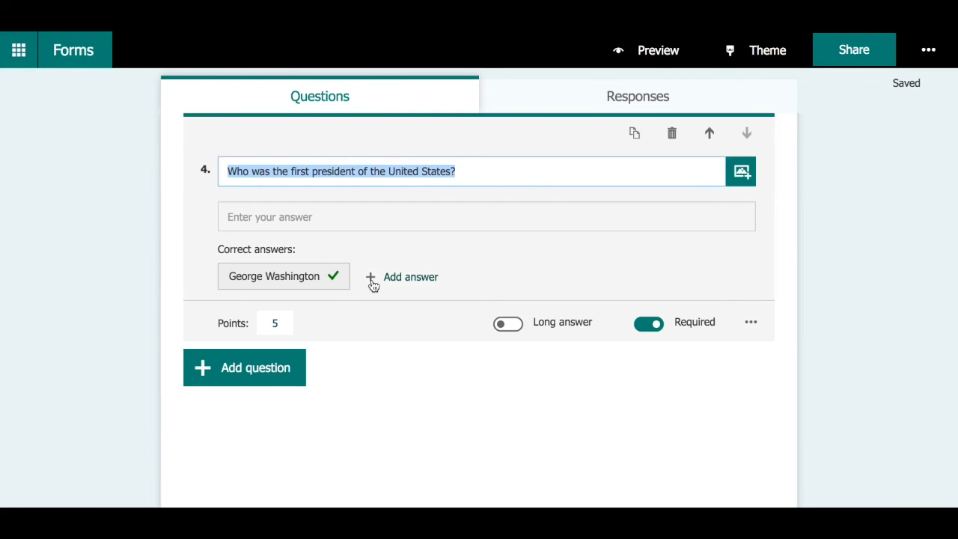
left_click(371, 279)
type("Washington")
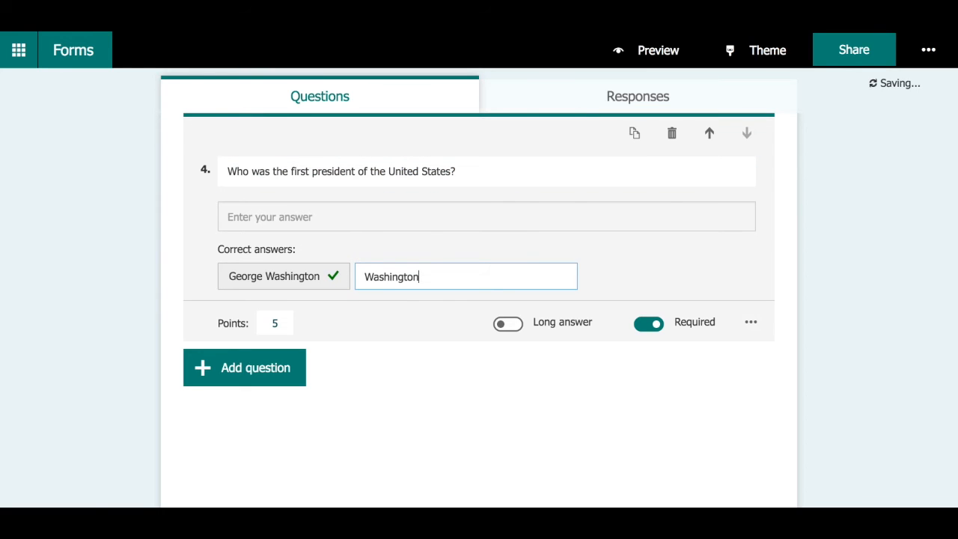
left_click(599, 297)
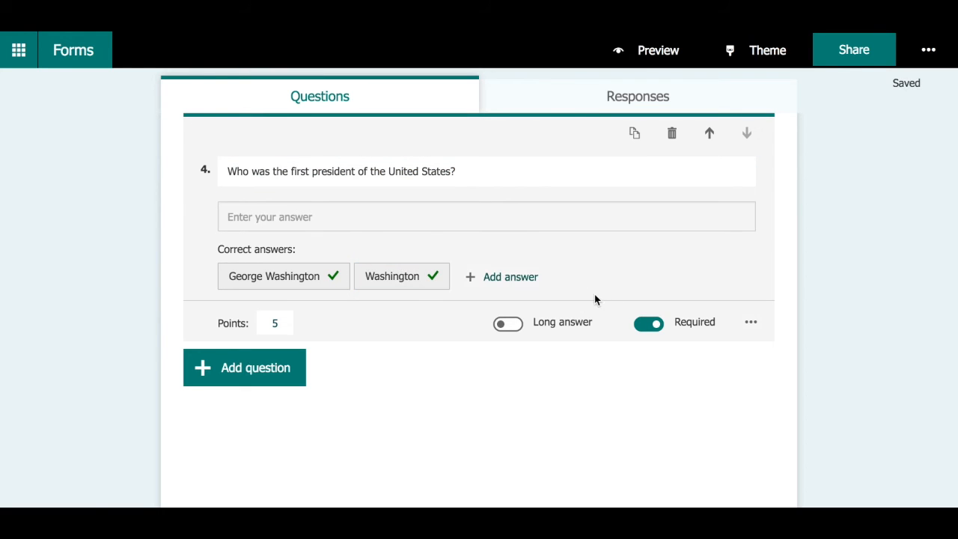
left_click(487, 276)
type("P")
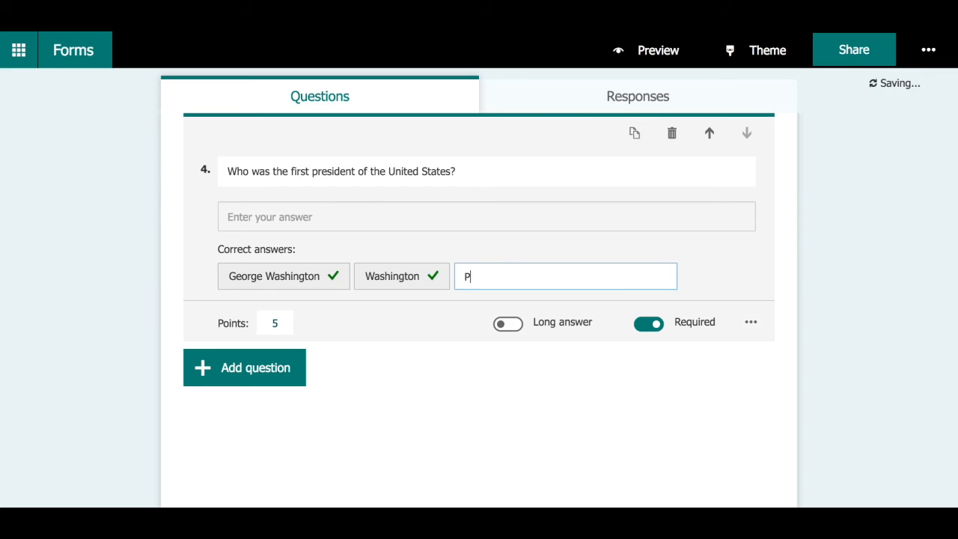
type("resident Washington")
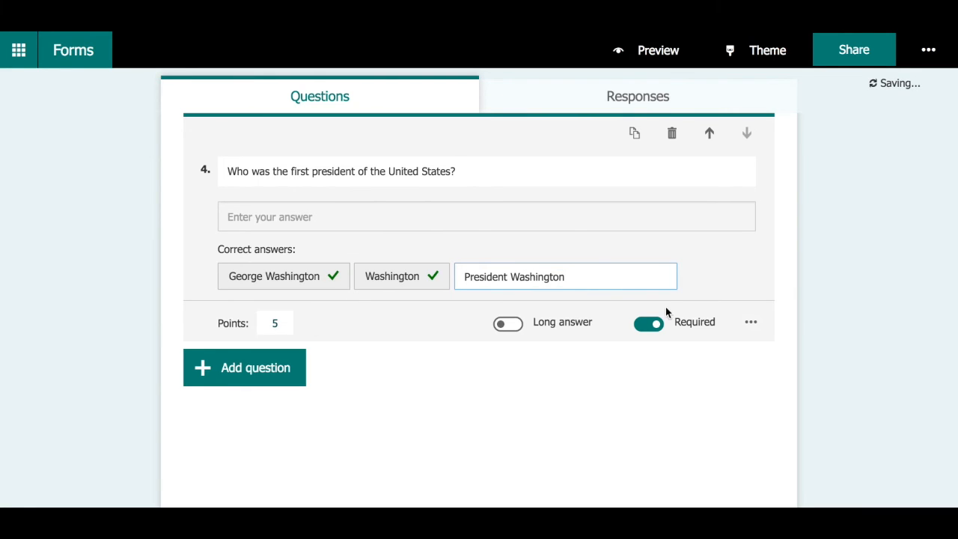
Step: In the quiz settings, switch showing results automatically off and on again, and allow anyone with the link to respond
scroll(564, 351, "up", 1)
scroll(562, 350, "up", 5)
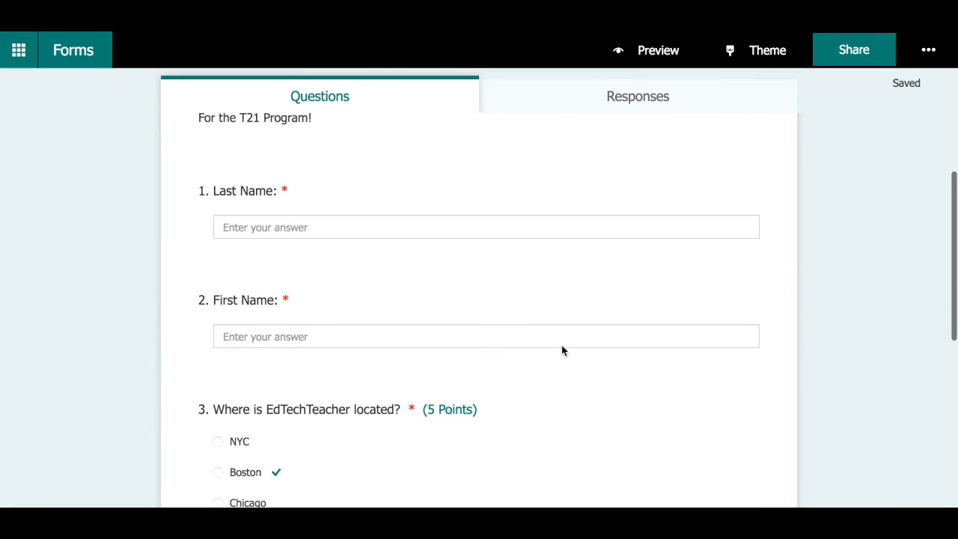
scroll(561, 348, "up", 2)
left_click(927, 46)
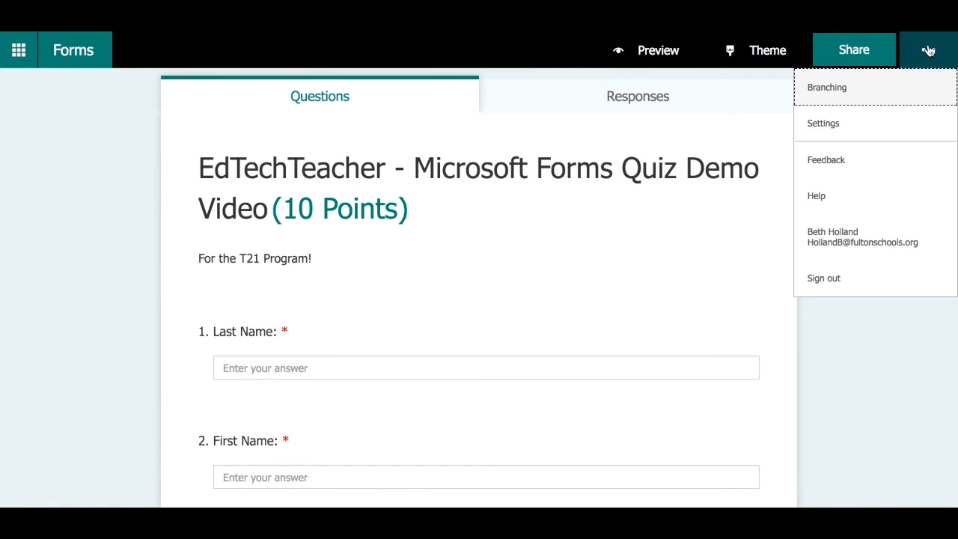
left_click(848, 123)
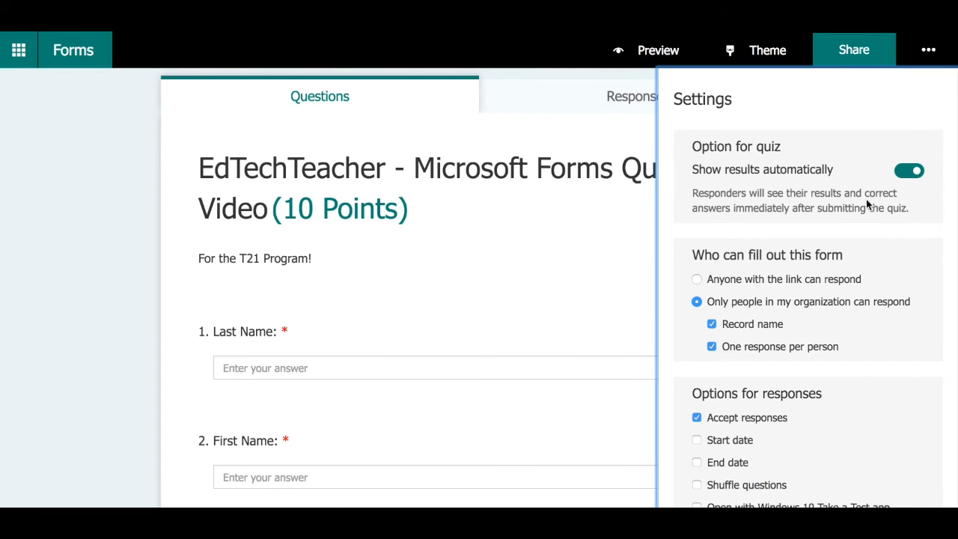
left_click(905, 172)
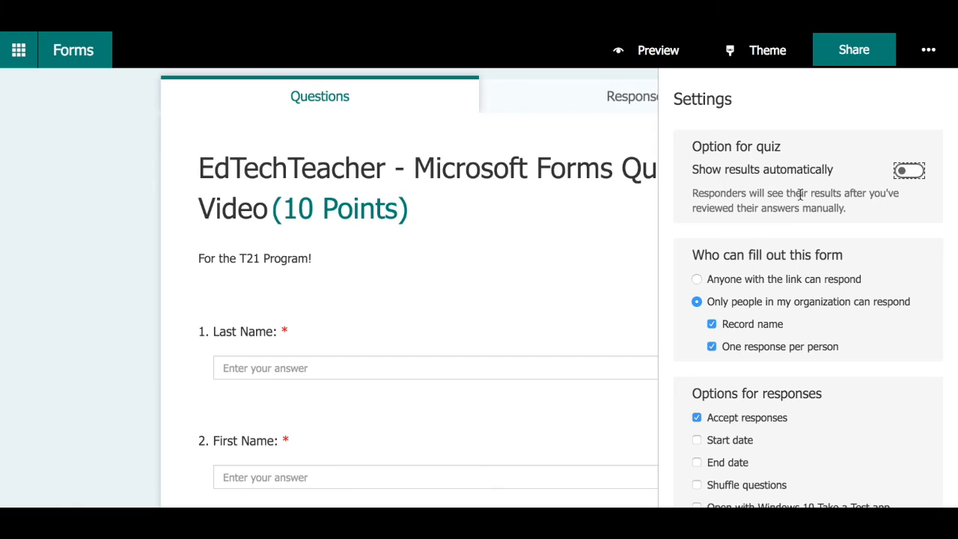
left_click(909, 172)
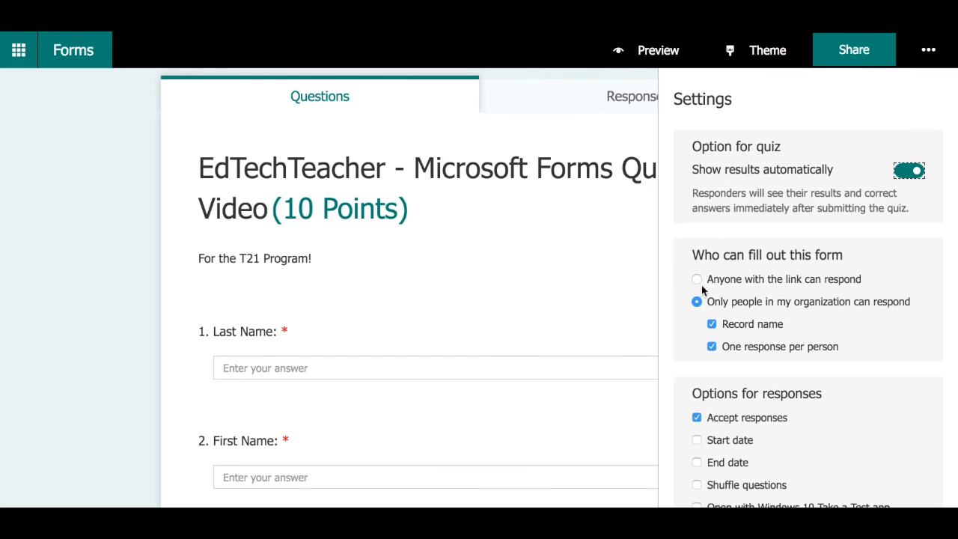
left_click(697, 278)
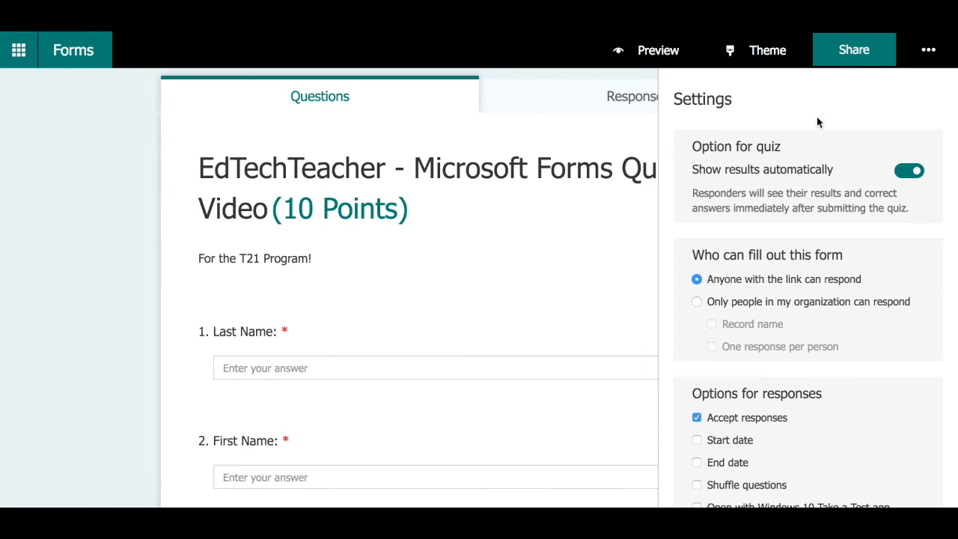
Step: Copy the quiz's response link and load the quiz in the other browser window that shows the submitted response
left_click(848, 59)
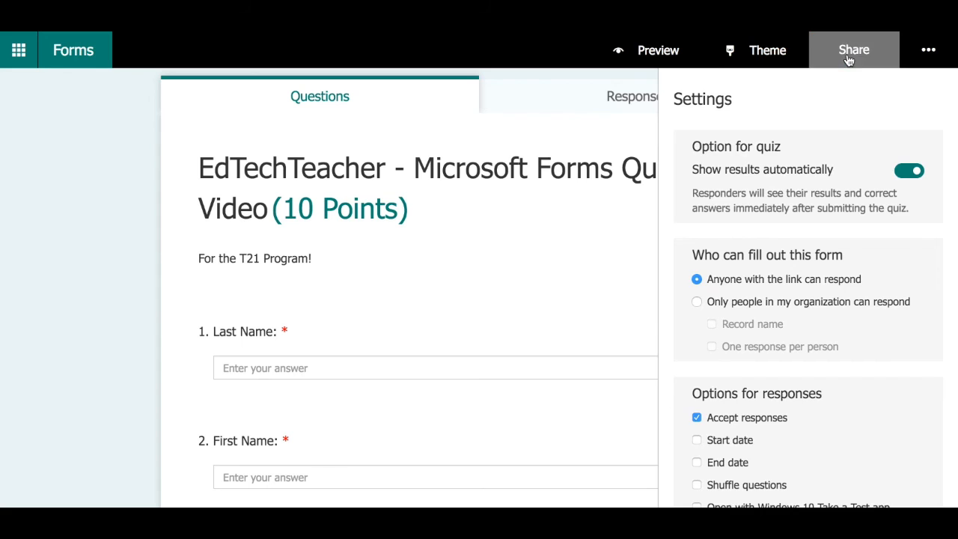
left_click(902, 196)
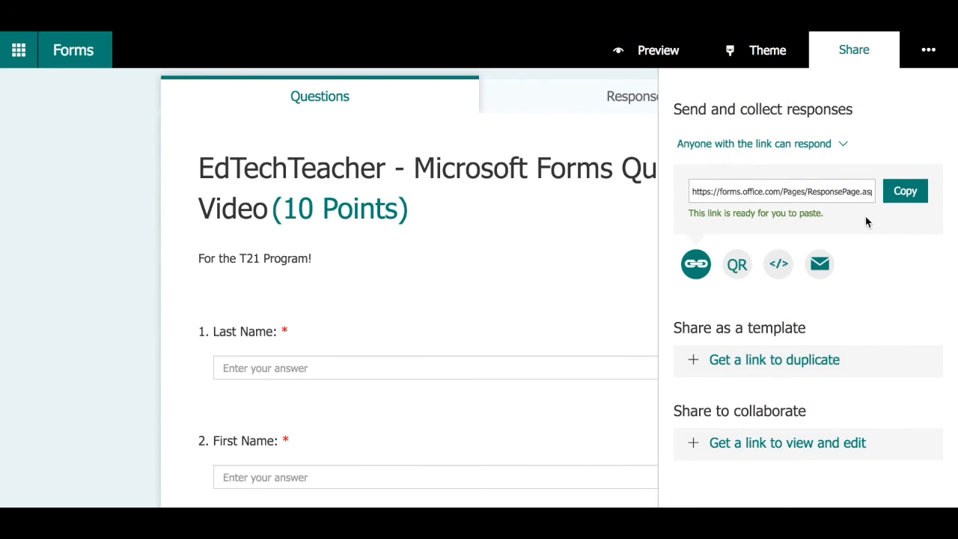
key("ctrl+Up")
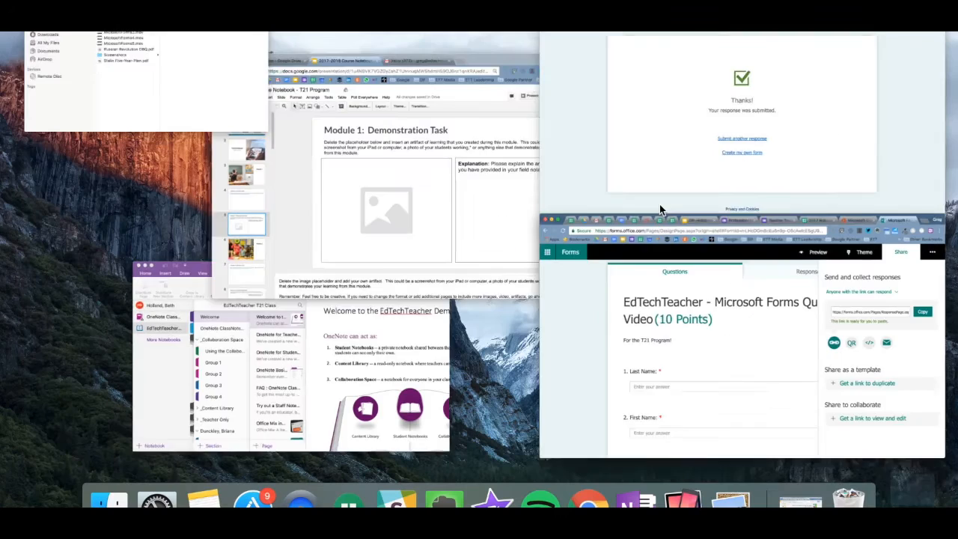
left_click(615, 124)
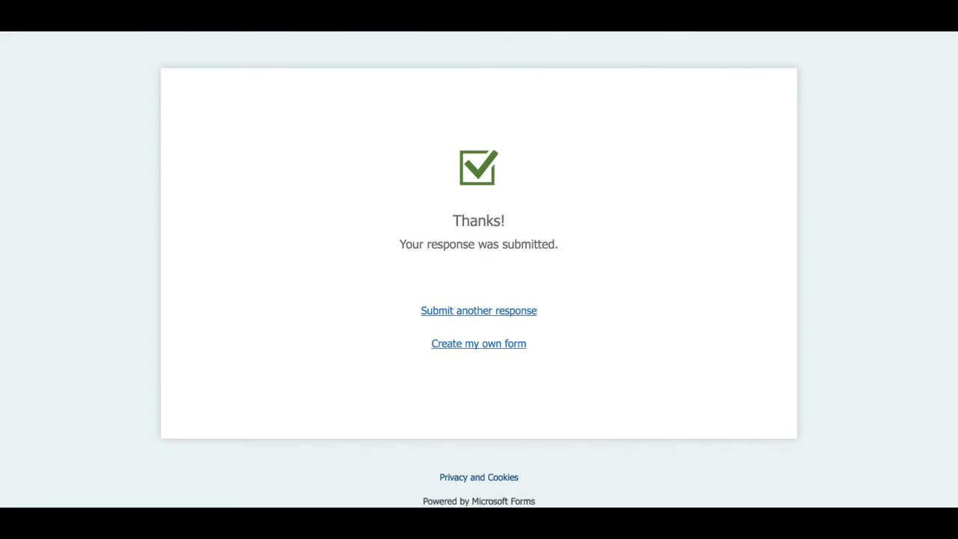
key("super+r")
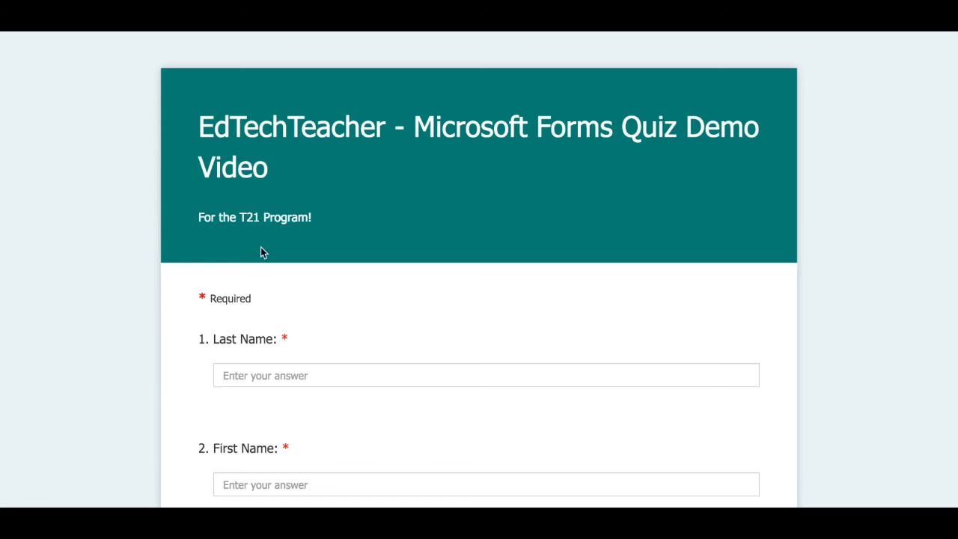
Step: Fill in the respondent's last name and first name in questions 1 and 2 of the quiz
scroll(260, 252, "down", 5)
left_click(252, 230)
type("Smith")
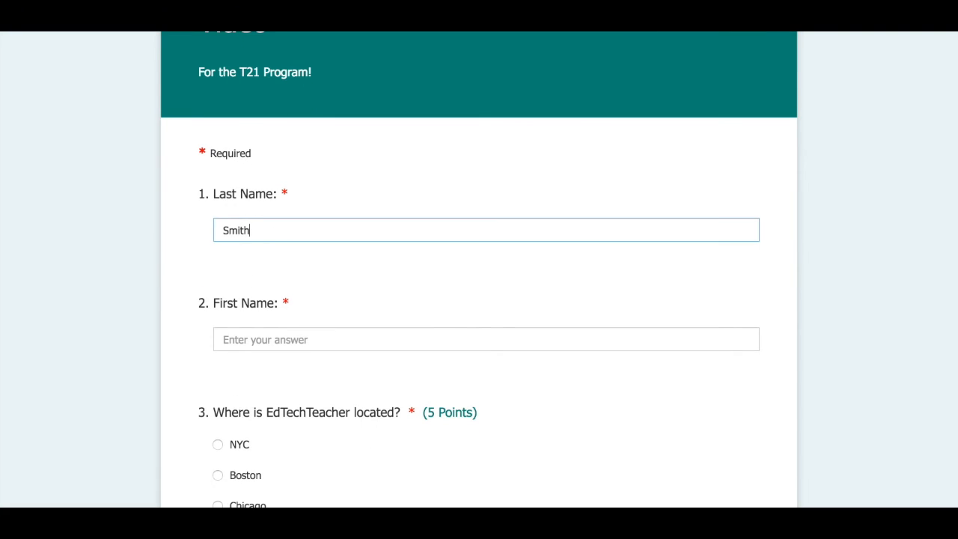
left_click(254, 340)
type("Bruc")
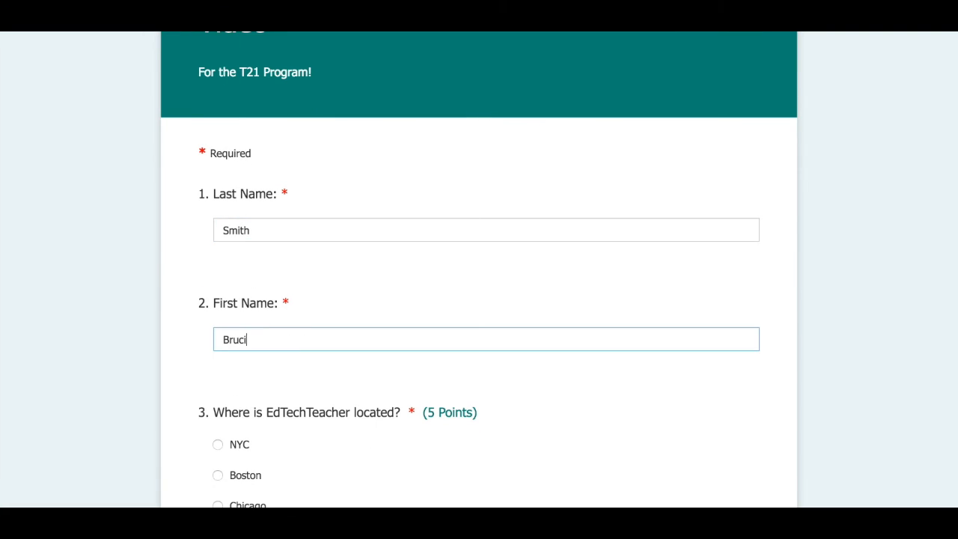
type("e")
Step: Answer the EdTechTeacher location question with Boston
scroll(260, 334, "down", 5)
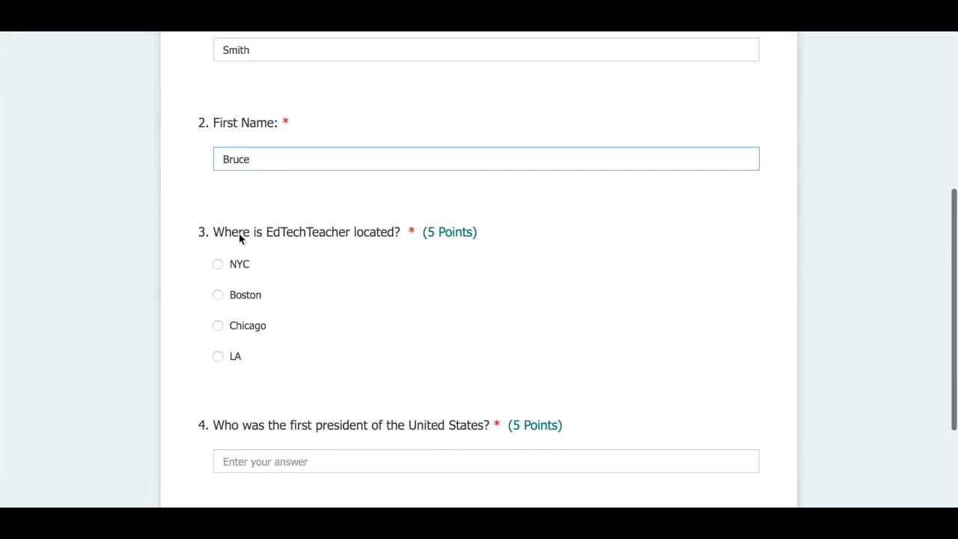
left_click(217, 295)
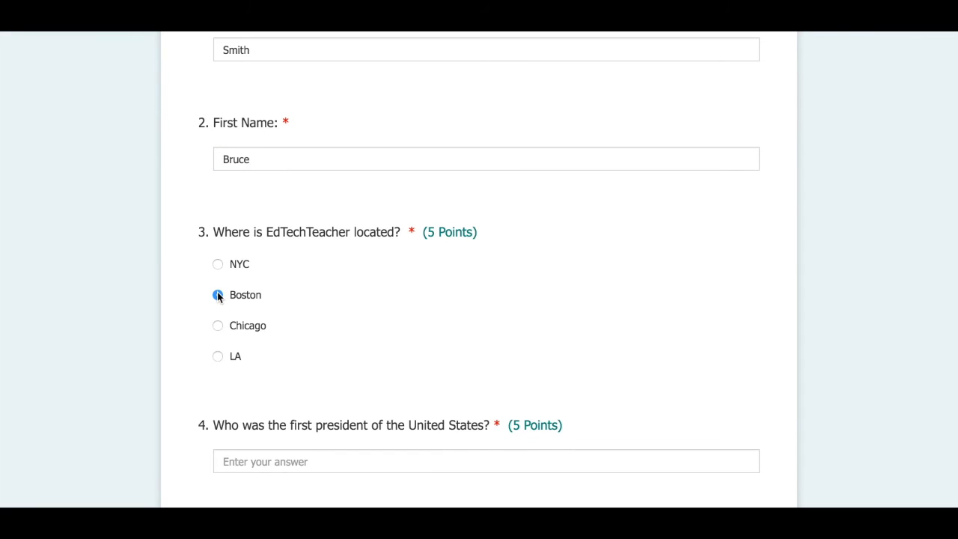
scroll(336, 272, "down", 4)
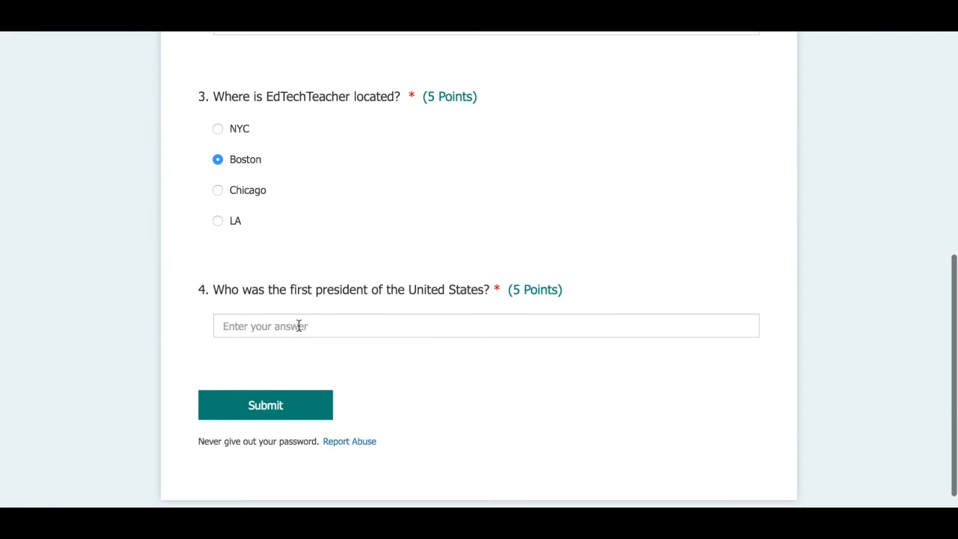
Step: Answer the first US president question with George Washington and submit the quiz
left_click(299, 325)
type("George")
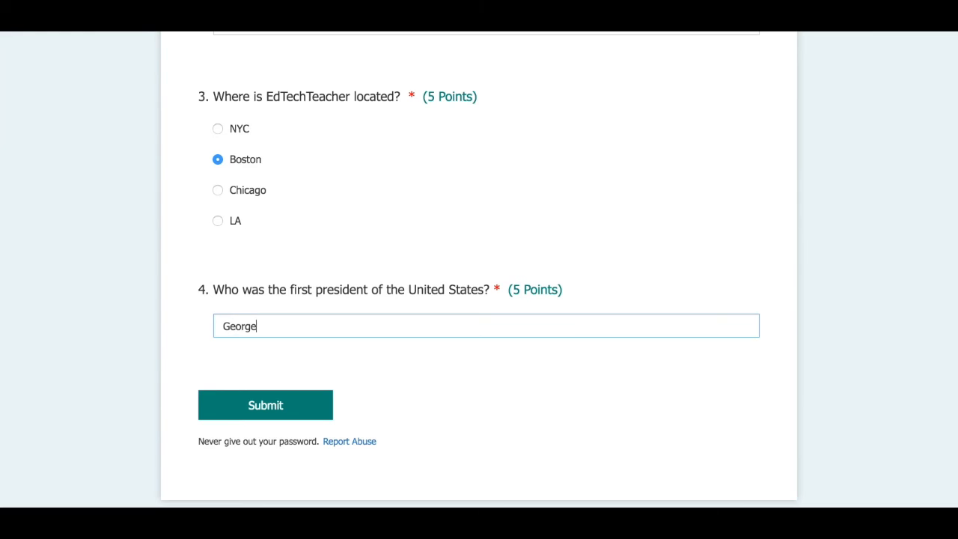
type(" Washington")
left_click(259, 403)
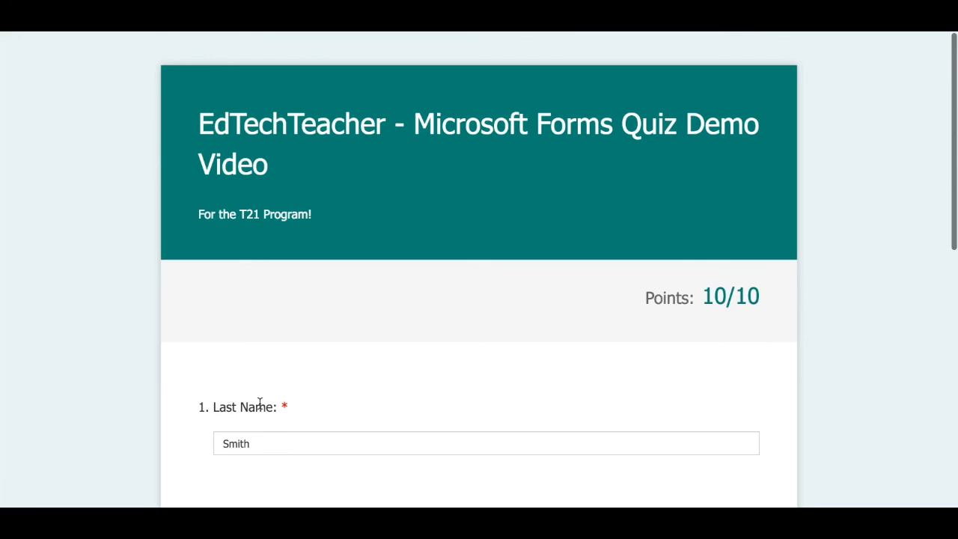
Step: Start another response to the quiz and fill in the second respondent's last name and first name
scroll(398, 316, "down", 3)
scroll(740, 176, "down", 4)
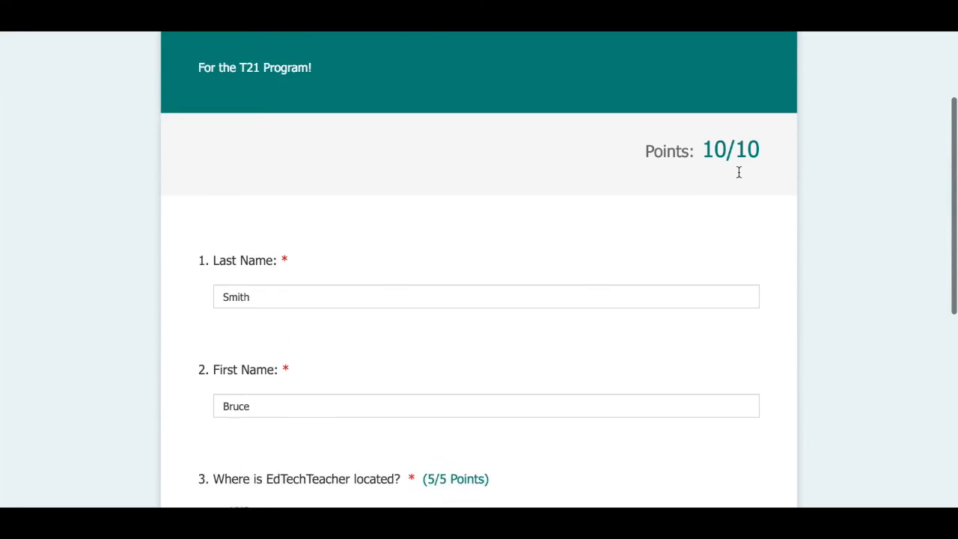
scroll(327, 341, "down", 1)
scroll(327, 341, "down", 3)
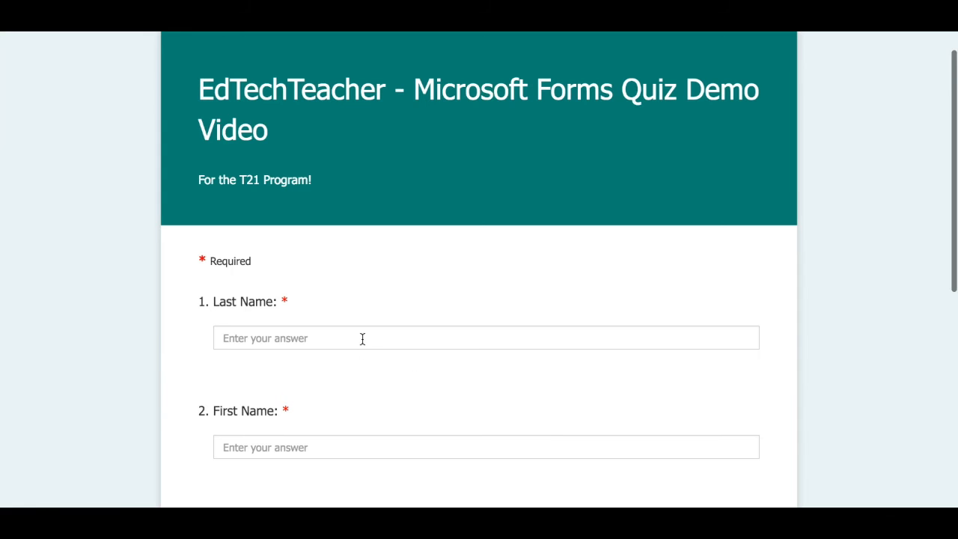
left_click(362, 339)
type("Smith")
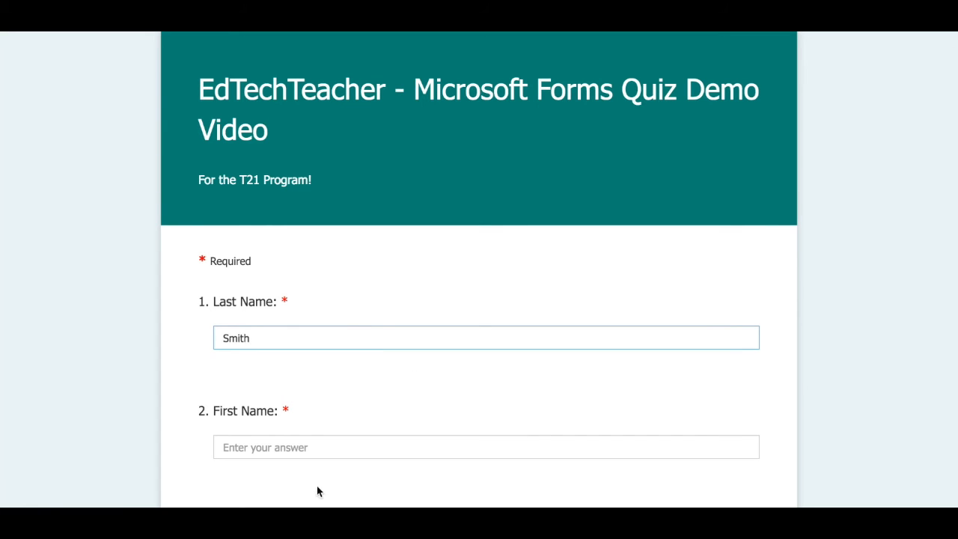
left_click(311, 448)
type("Jake")
Step: Answer the EdTechTeacher location question with LA and the first president question with Washington, and submit the quiz
scroll(478, 269, "down", 5)
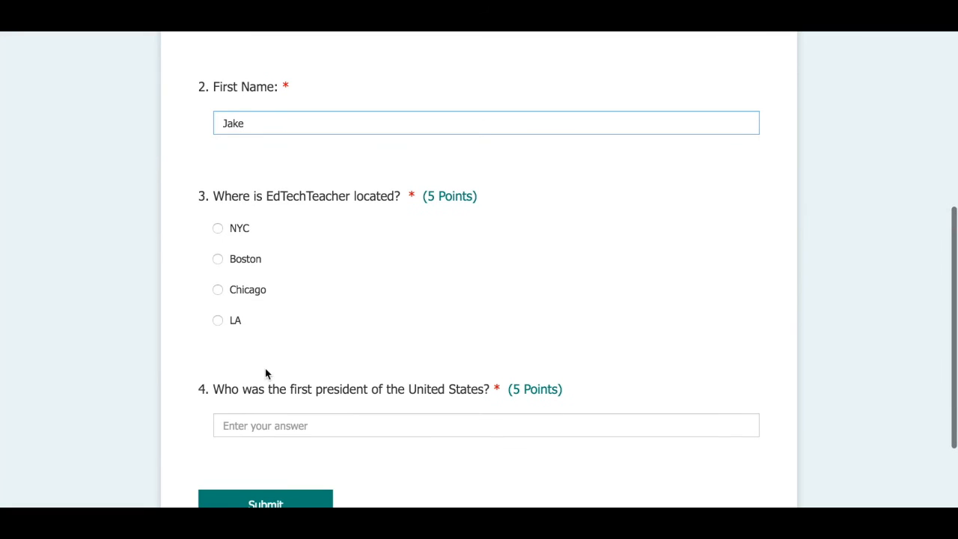
left_click(218, 324)
left_click(313, 424)
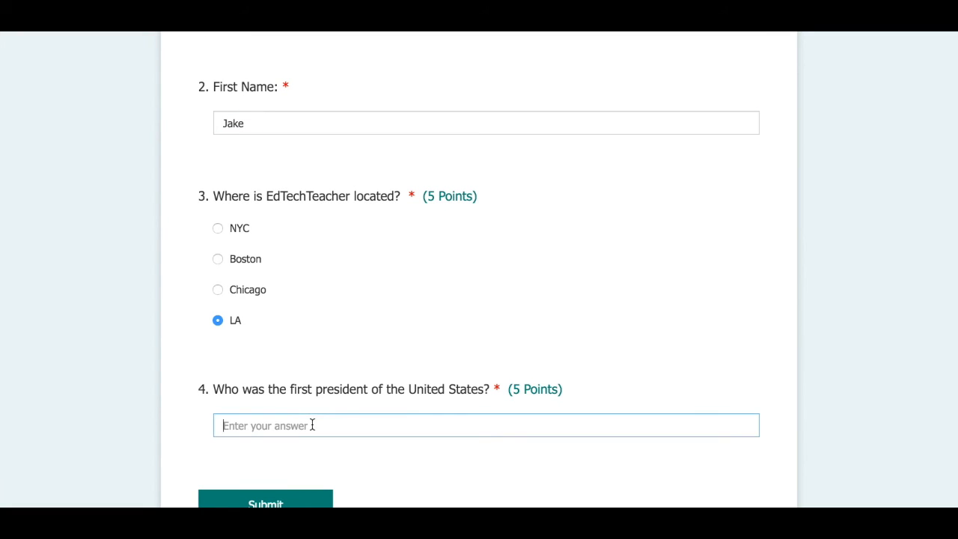
type("Washington")
scroll(278, 457, "down", 1)
left_click(278, 453)
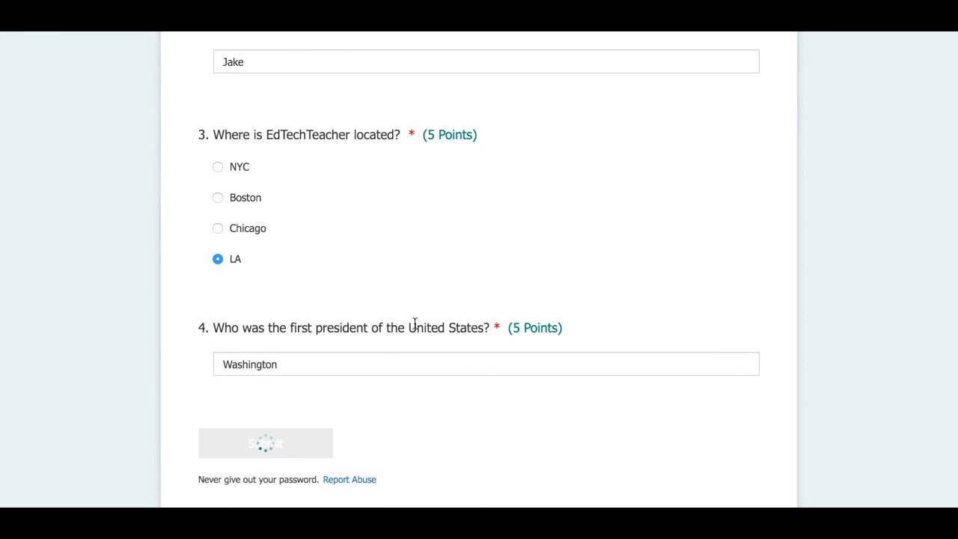
Step: Check the score and feedback of the second submission, and open the quiz's responses in the form editor window
scroll(490, 269, "down", 5)
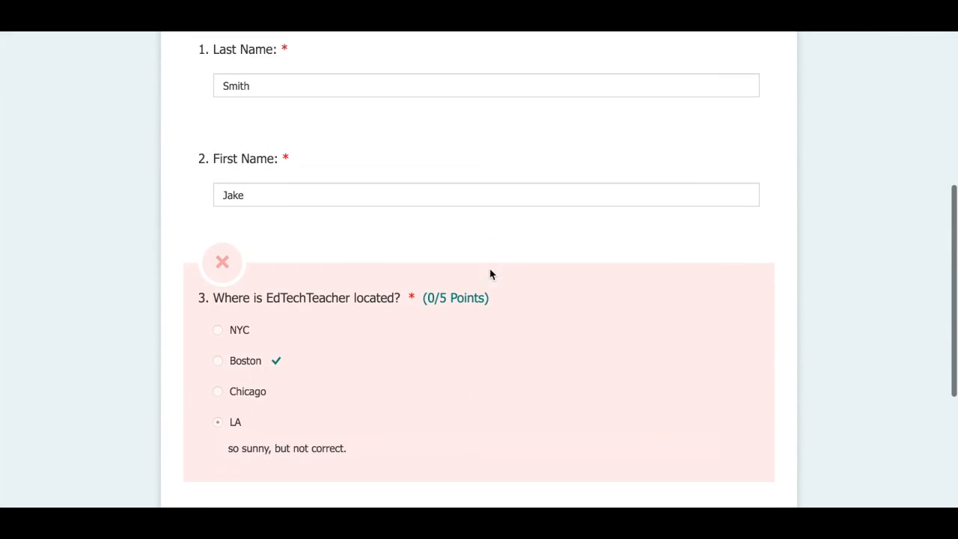
scroll(366, 314, "down", 3)
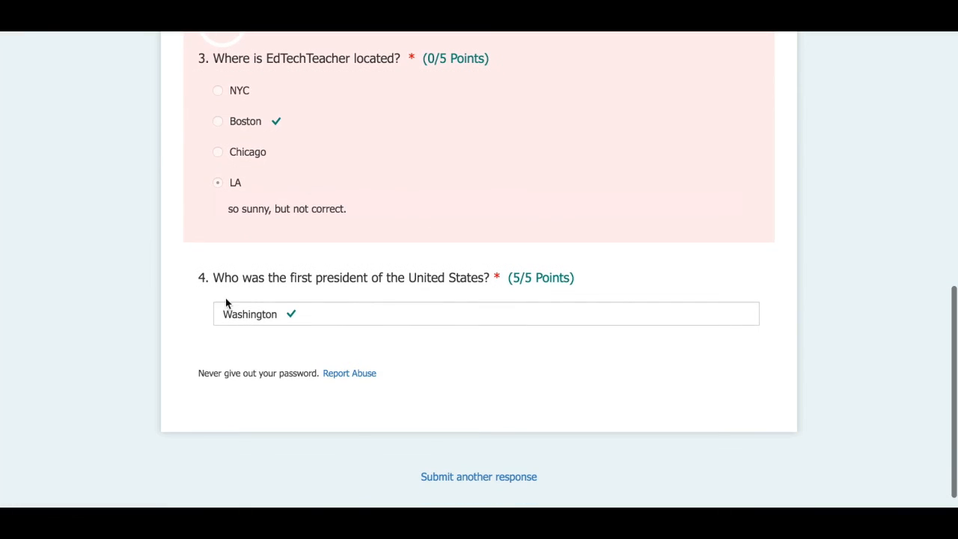
scroll(279, 317, "up", 10)
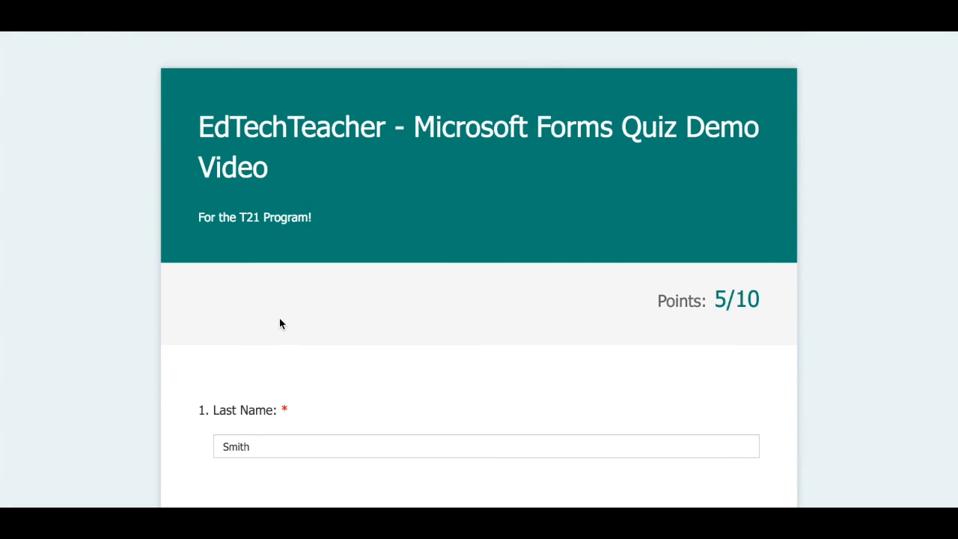
key("ctrl+Up")
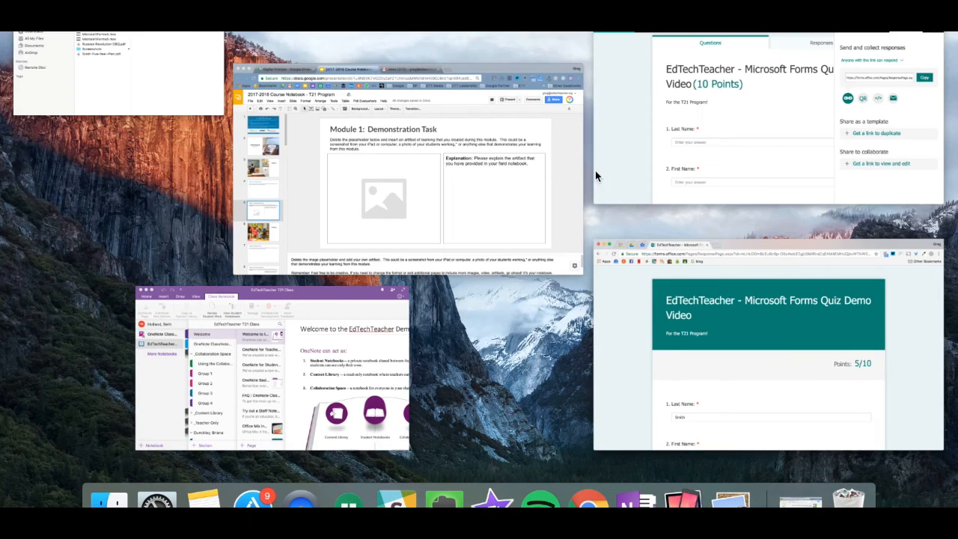
left_click(615, 166)
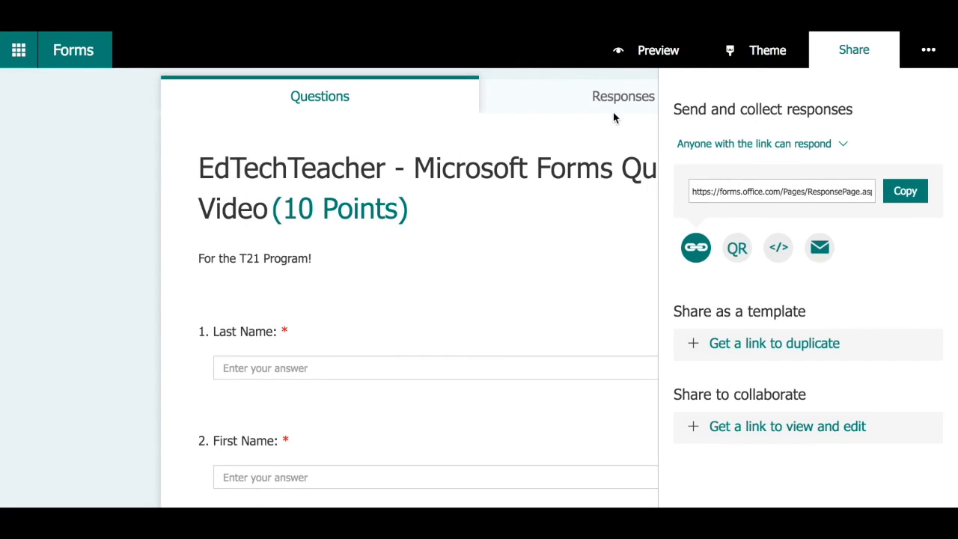
left_click(553, 108)
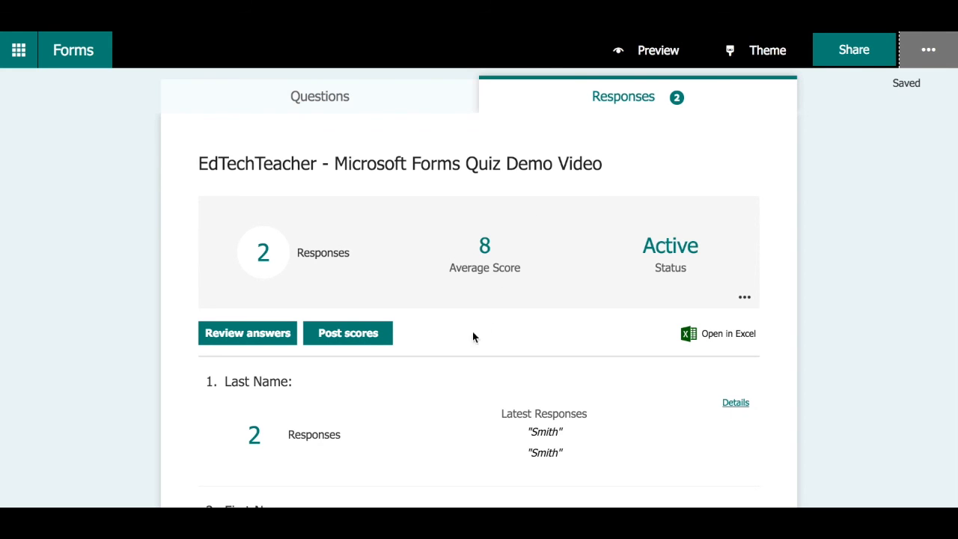
Step: Review the first respondent's answers and the points given for each question
left_click(255, 334)
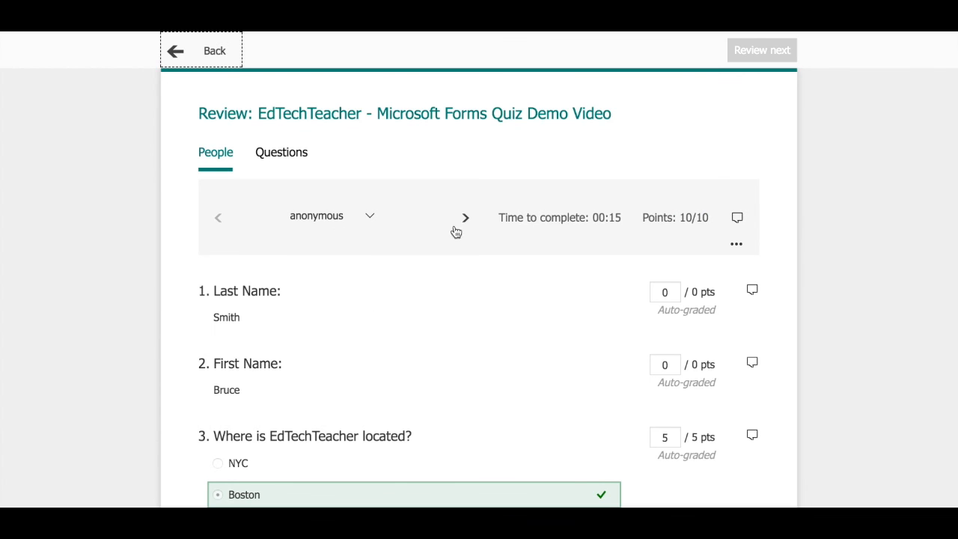
scroll(425, 257, "down", 1)
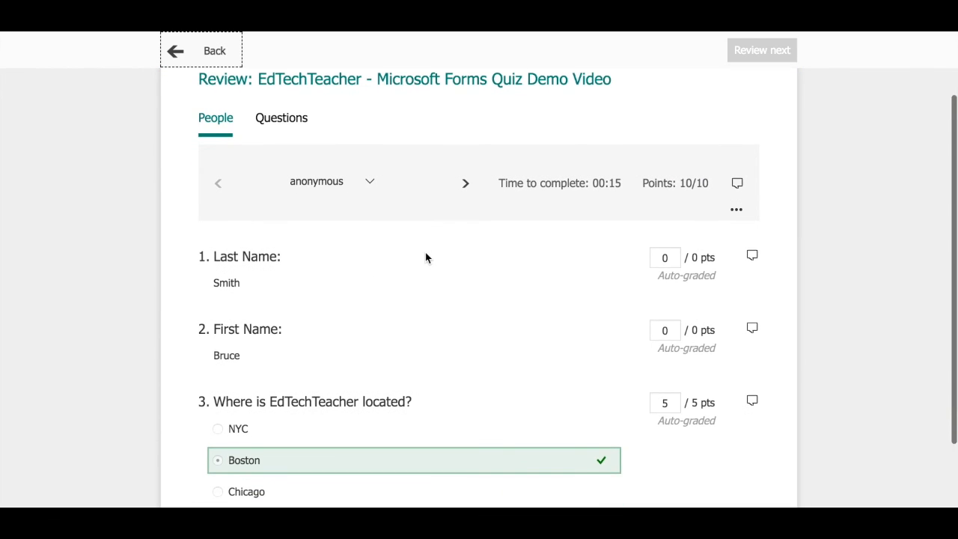
scroll(425, 257, "down", 2)
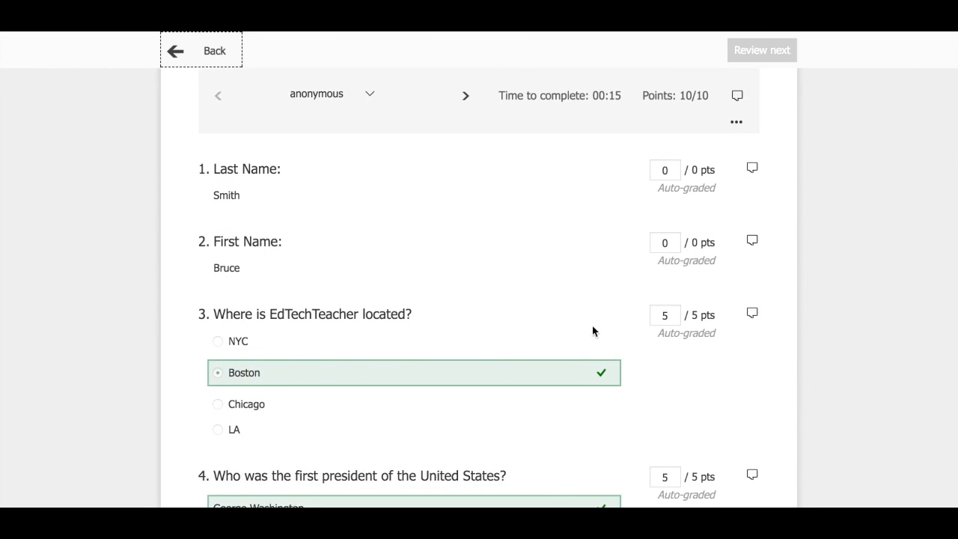
scroll(638, 327, "down", 1)
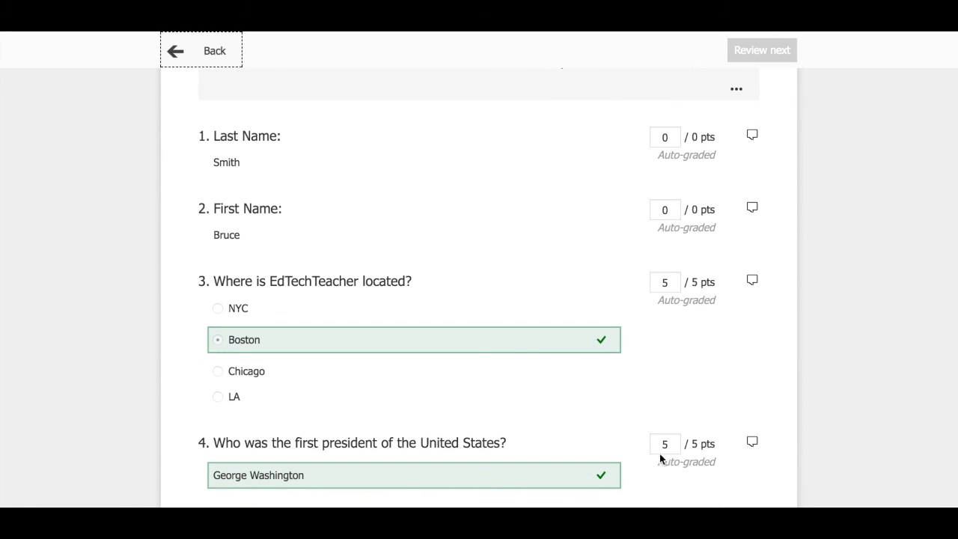
scroll(671, 443, "up", 4)
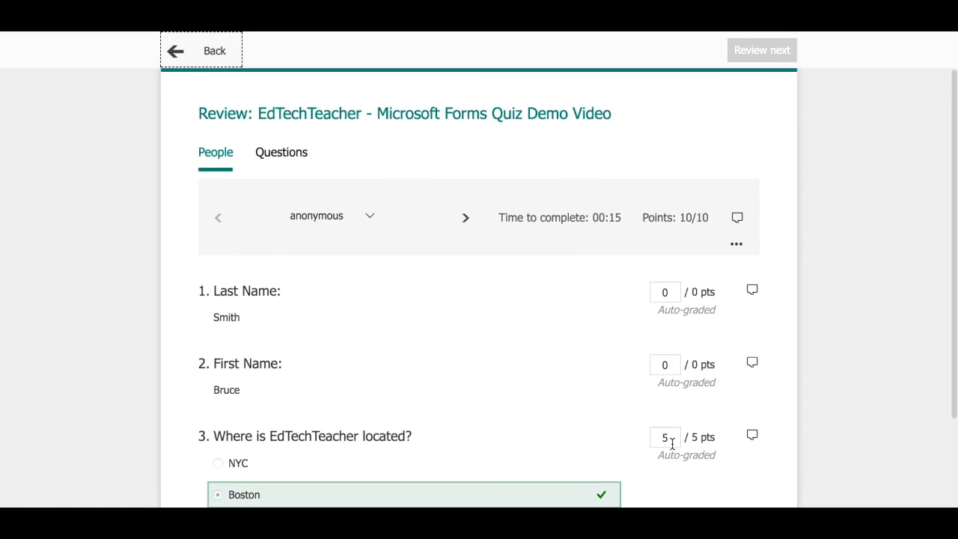
Step: Review the submitted answers question by question, from question 1 through question 4, and return to the response summary
left_click(287, 154)
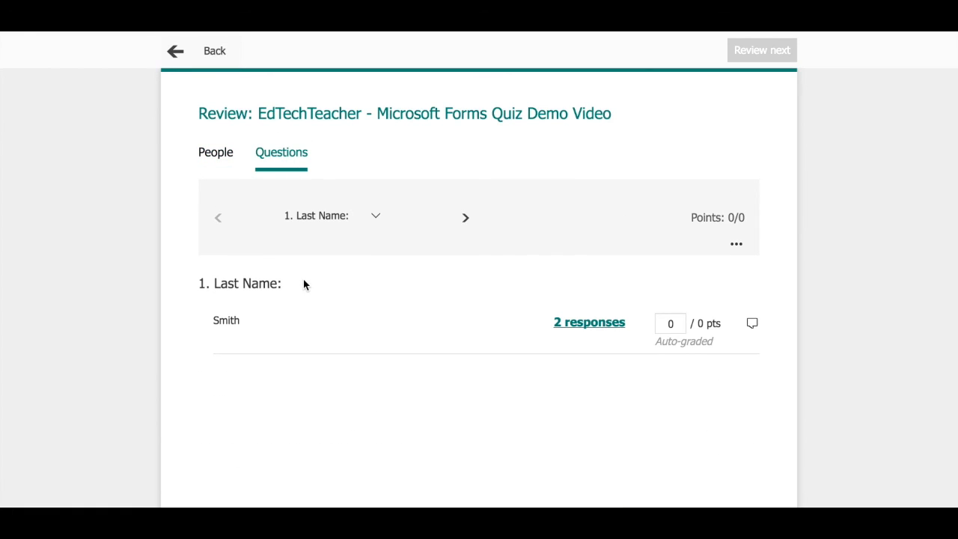
scroll(303, 282, "down", 1)
left_click(464, 210)
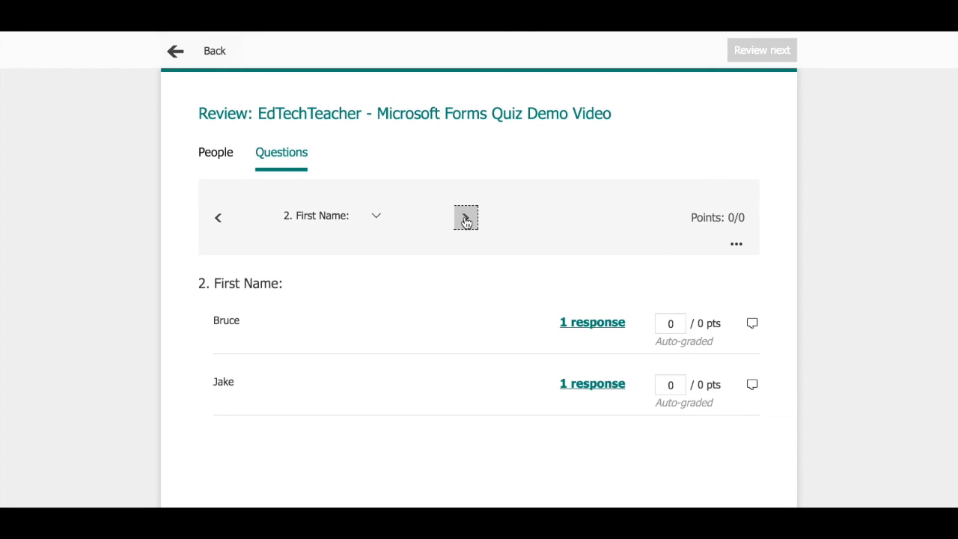
left_click(465, 219)
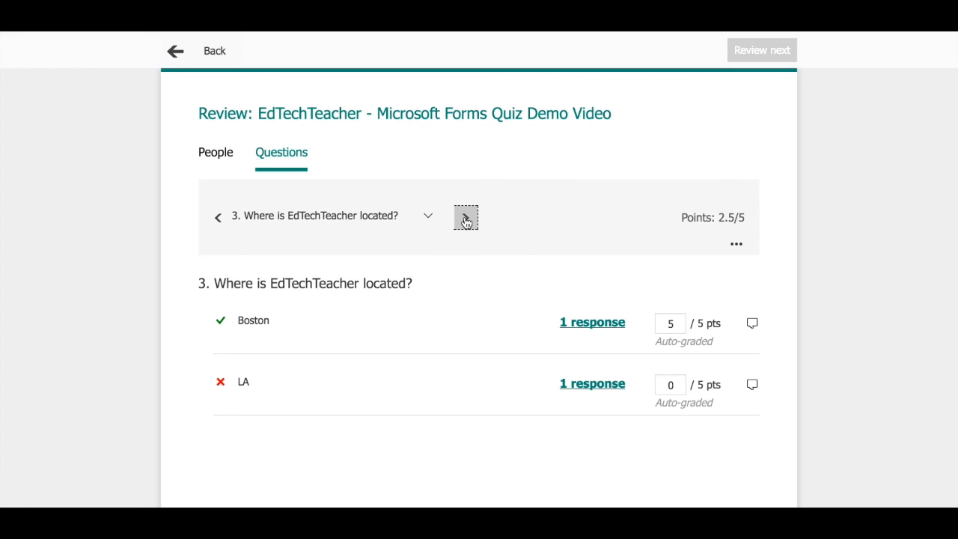
left_click(465, 219)
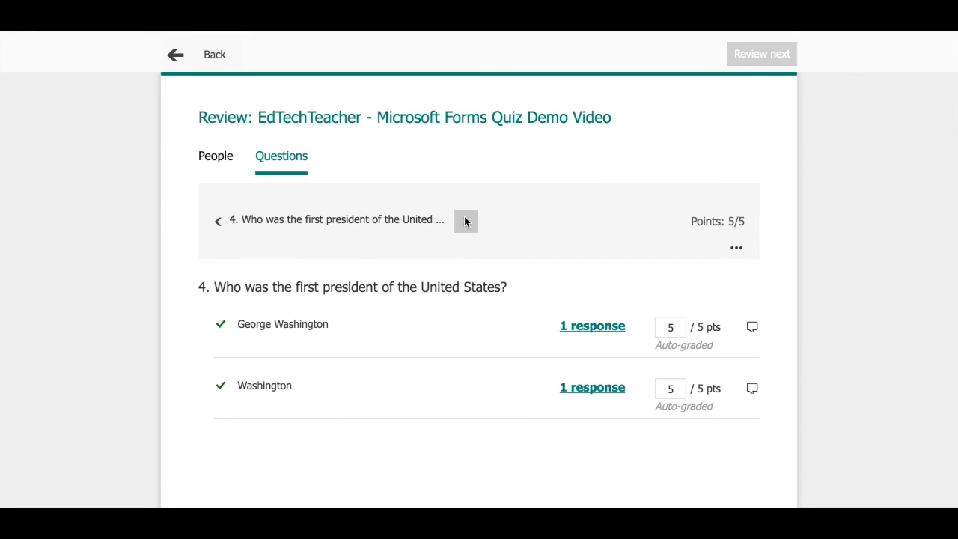
left_click(171, 50)
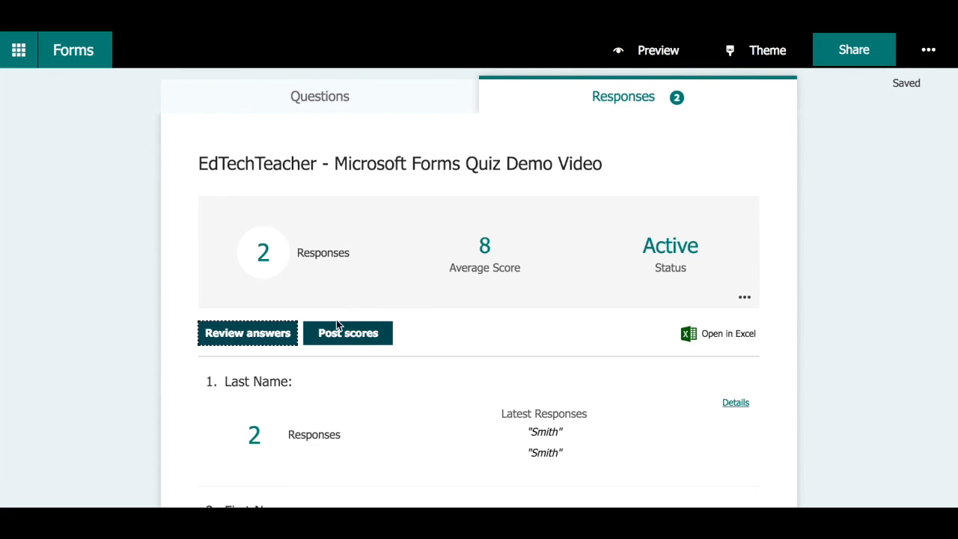
Step: Select both graded responses on the score posting page, leave without posting, and return to the My forms overview
left_click(350, 334)
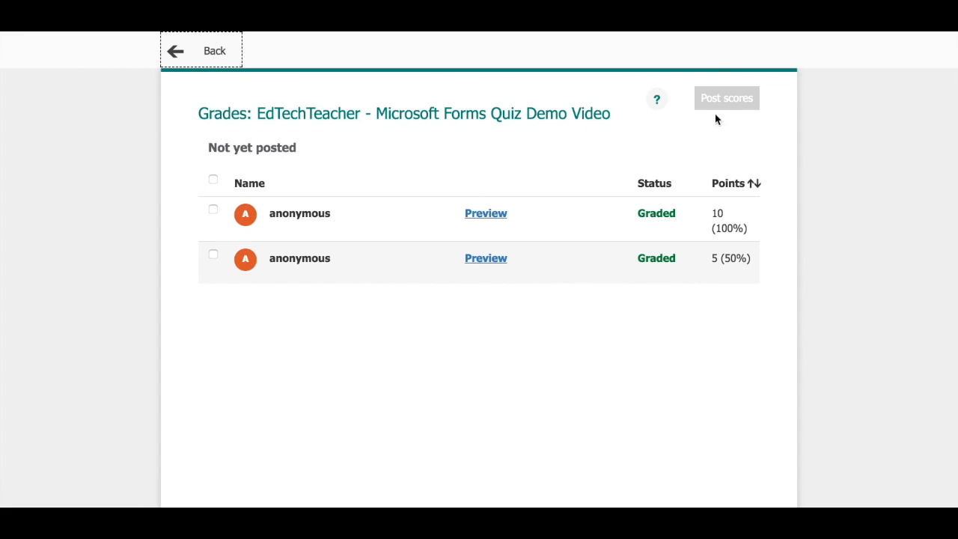
left_click(213, 209)
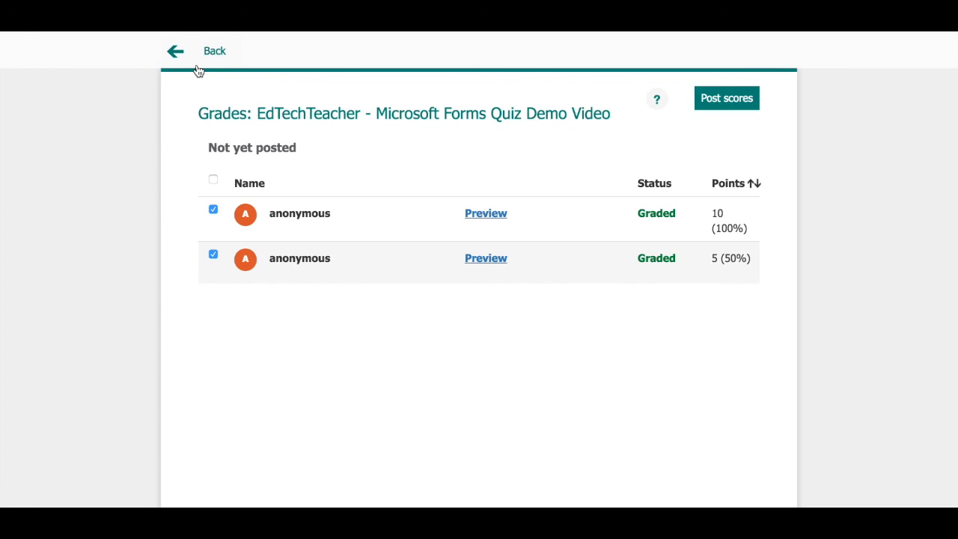
left_click(175, 50)
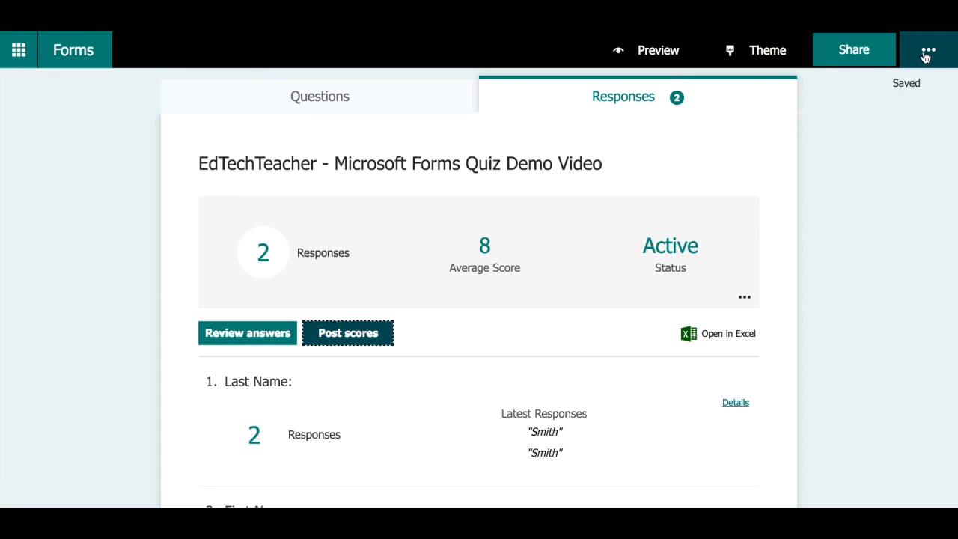
left_click(71, 51)
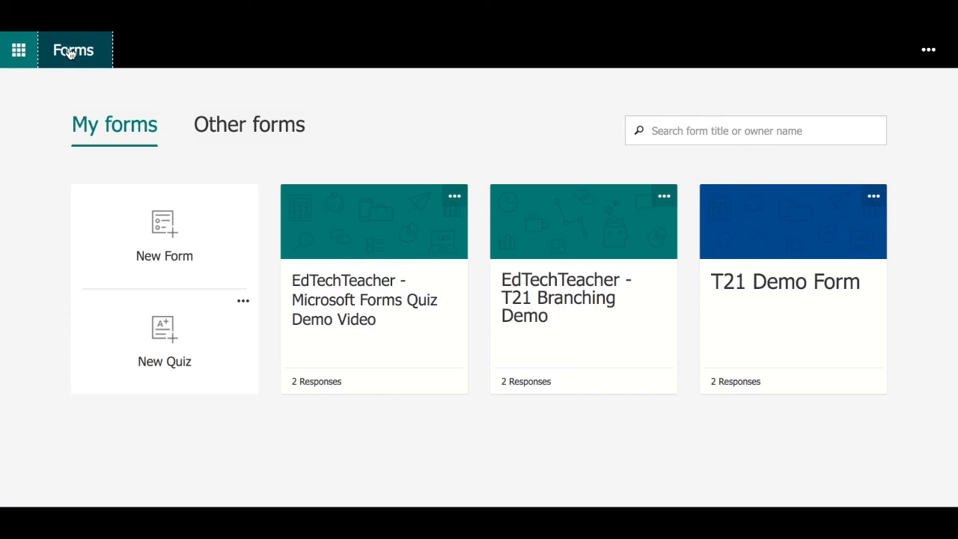